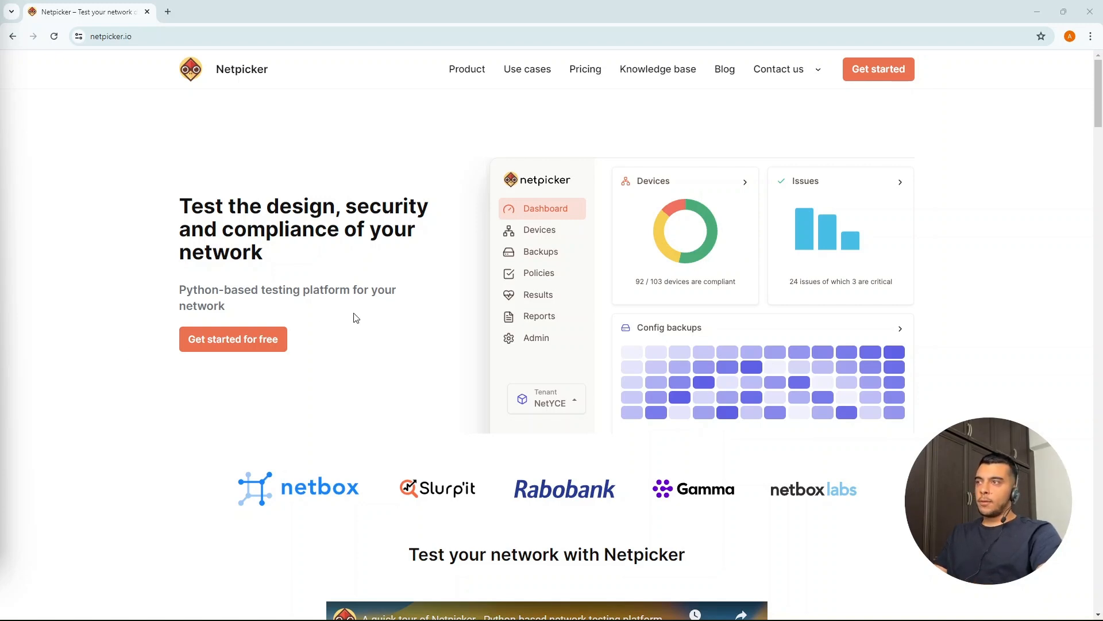
Step: Request the Netpicker download and open the virtual appliance (OVA) installation guide linked in the download details email
click(872, 78)
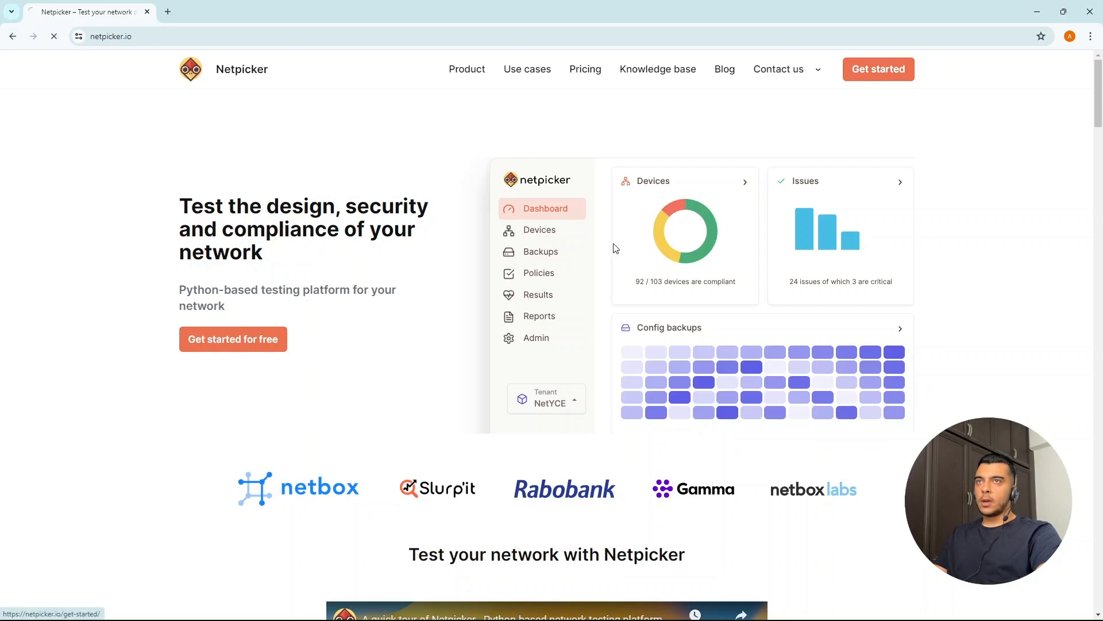
click(292, 285)
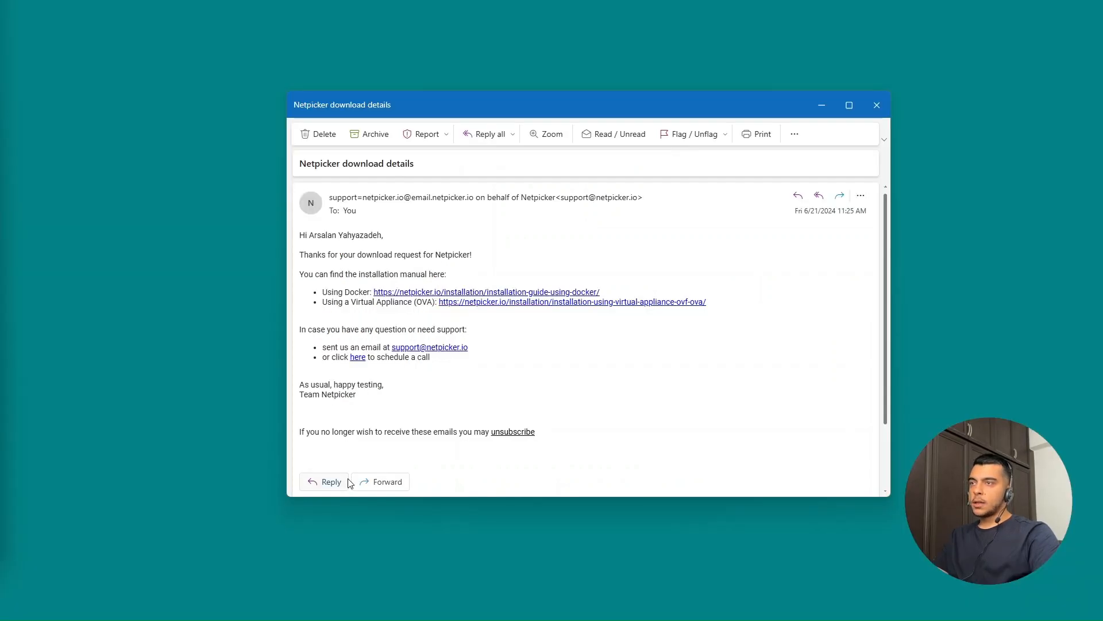
click(466, 309)
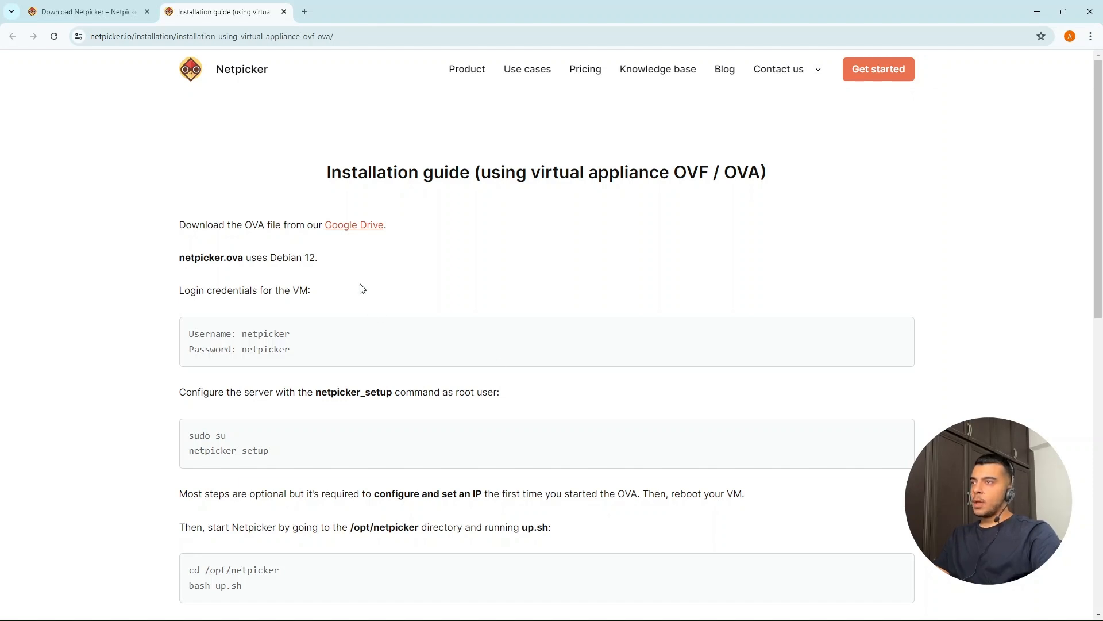
Step: Open the guide's Google Drive link for the OVA file in a new browser tab and switch to it
right_click(338, 228)
click(373, 235)
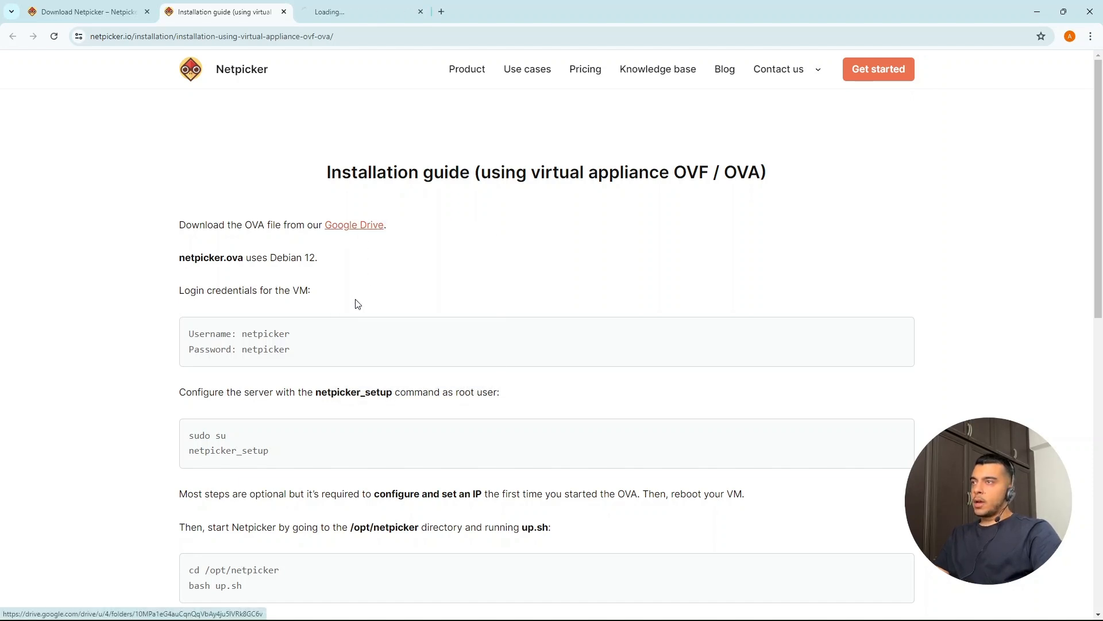
key(ctrl+Tab)
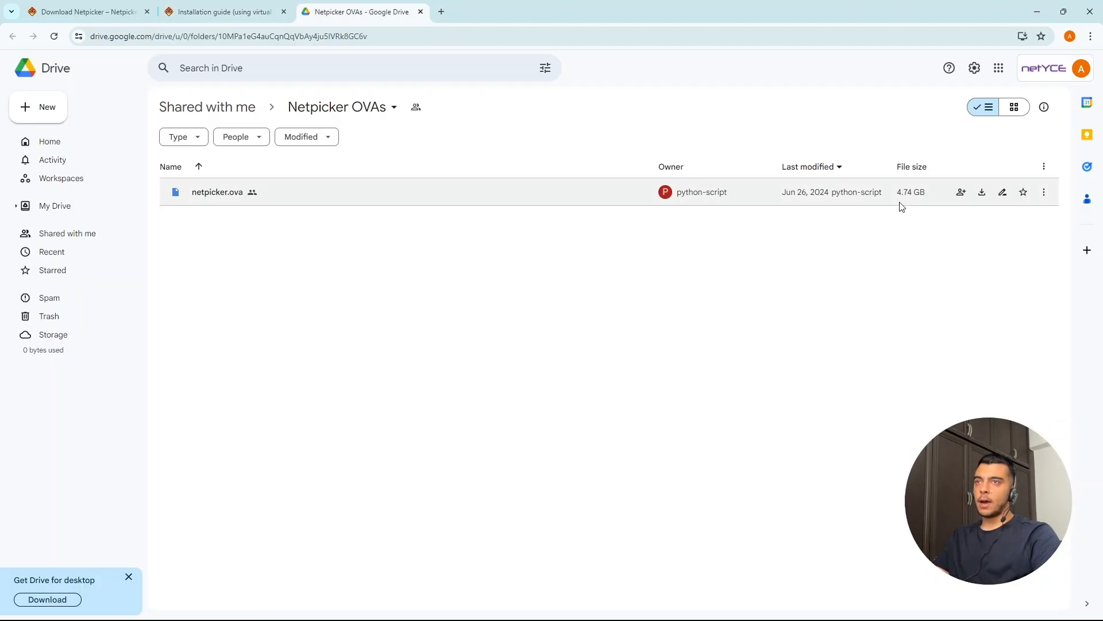
Step: Return to the installation guide and review its VM login, netpicker_setup and startup instructions
click(226, 13)
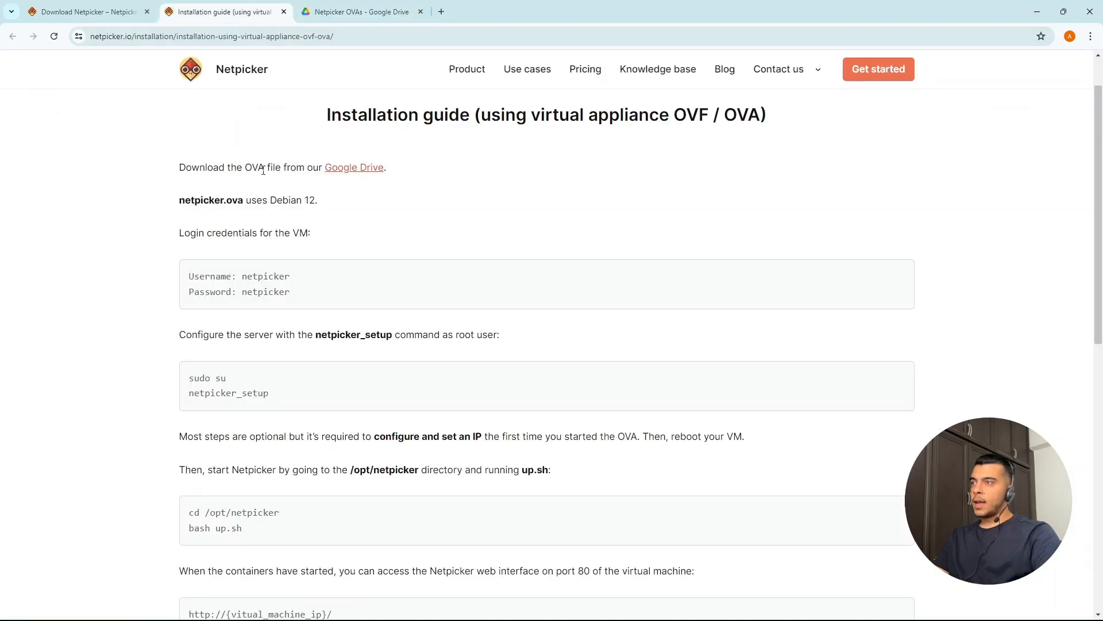
scroll(249, 292, down, 1)
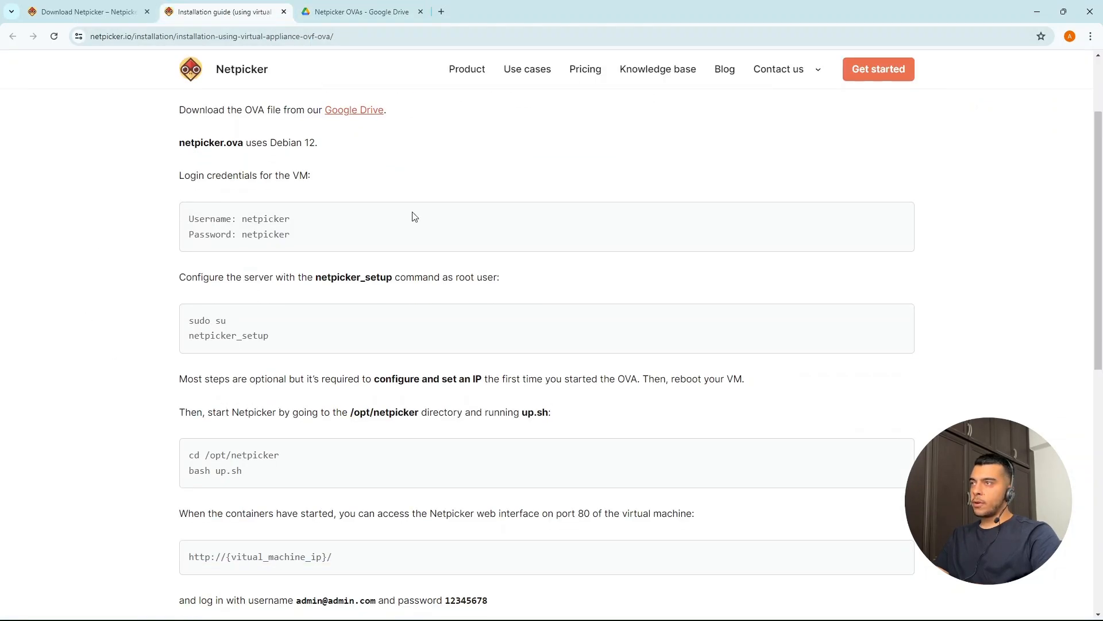
scroll(248, 393, up, 1)
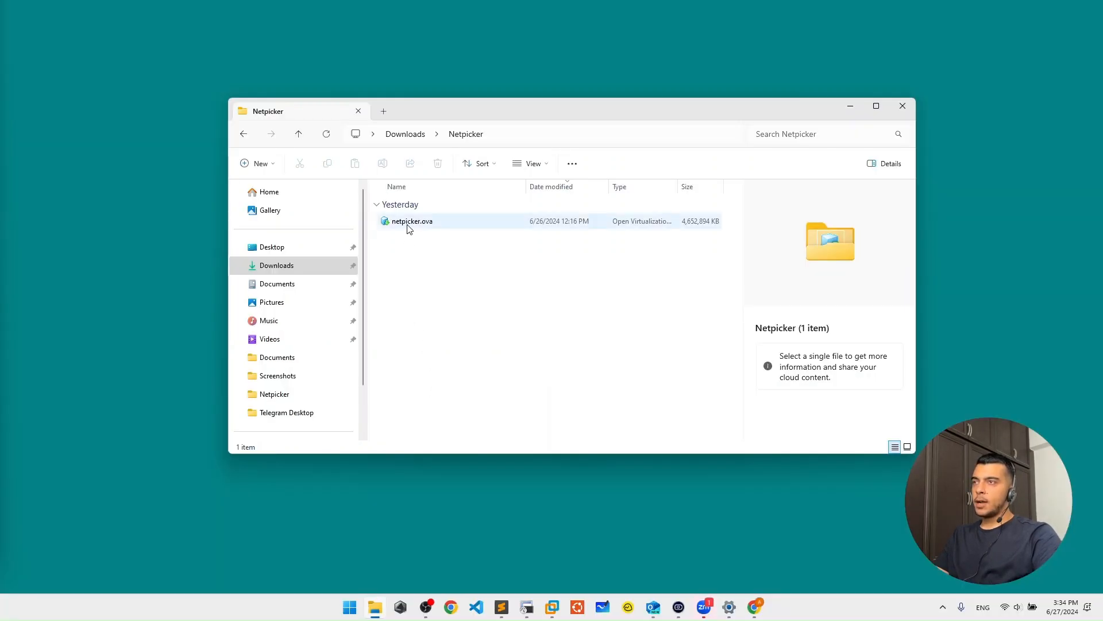
Step: Open the downloaded netpicker.ova in VMware Workstation and accept the license agreement for the import
right_click(407, 228)
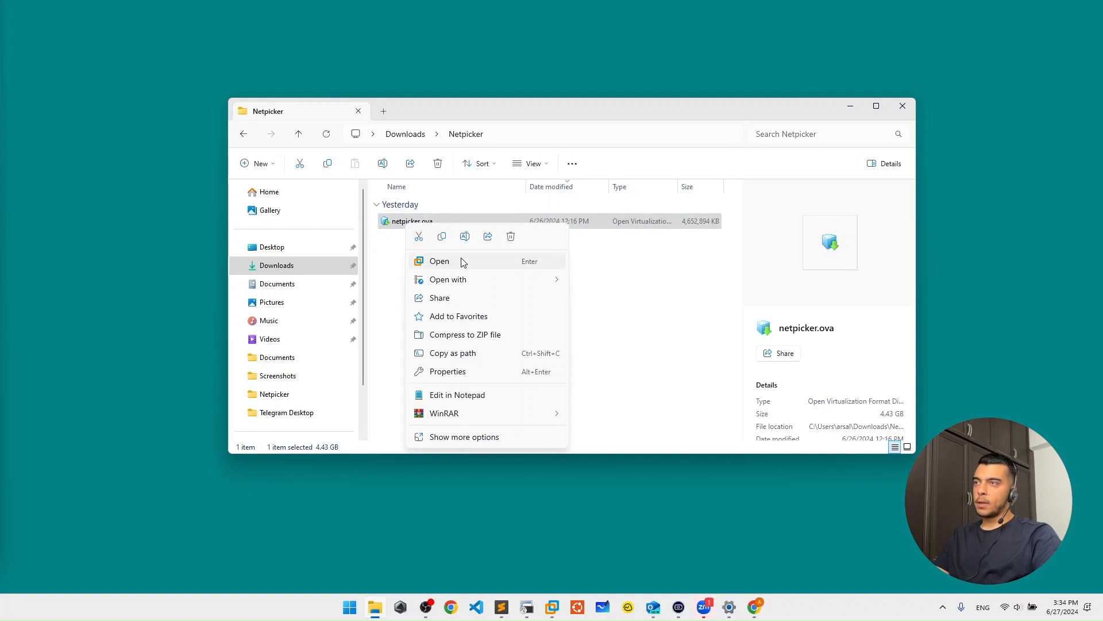
mouse_move(483, 286)
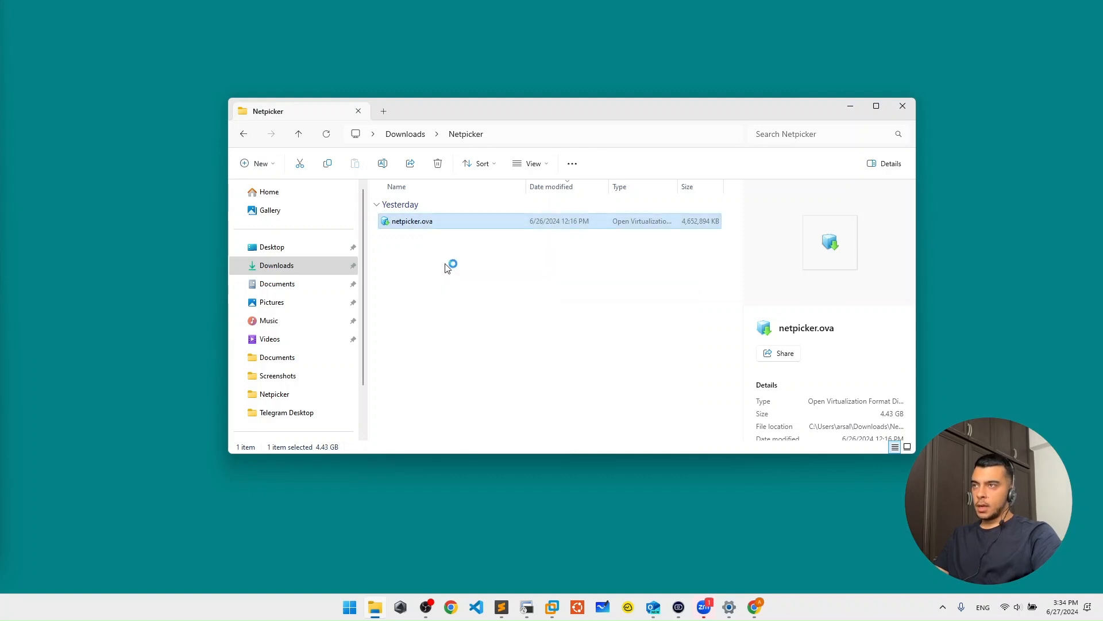
click(450, 263)
click(472, 400)
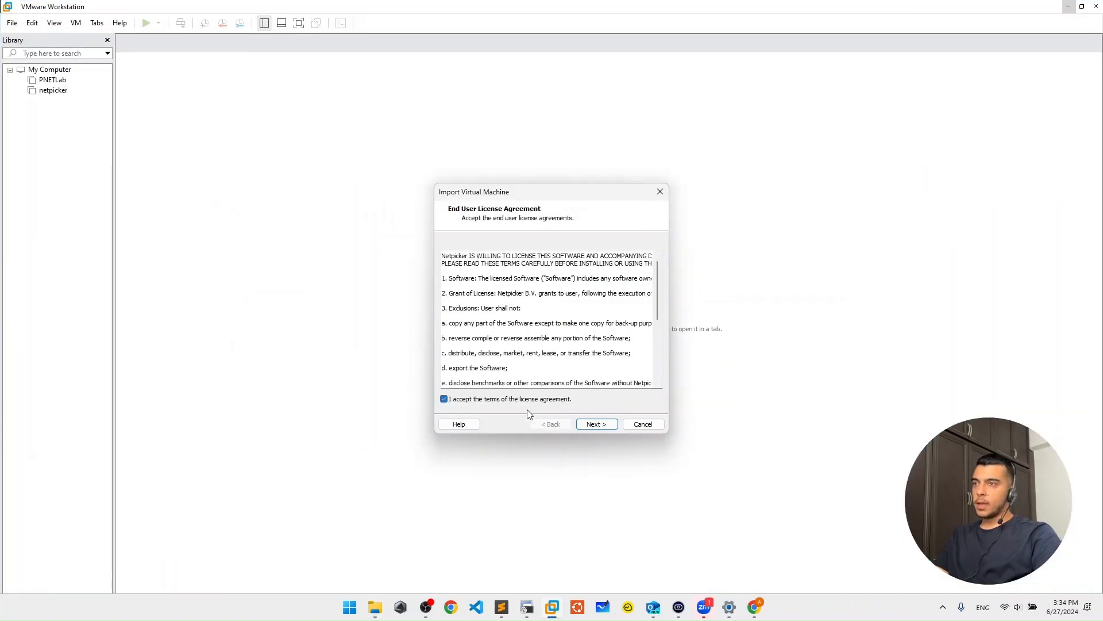
click(596, 424)
Step: Name the new virtual machine netpicker-demo and import it
text(netpicker-demo)
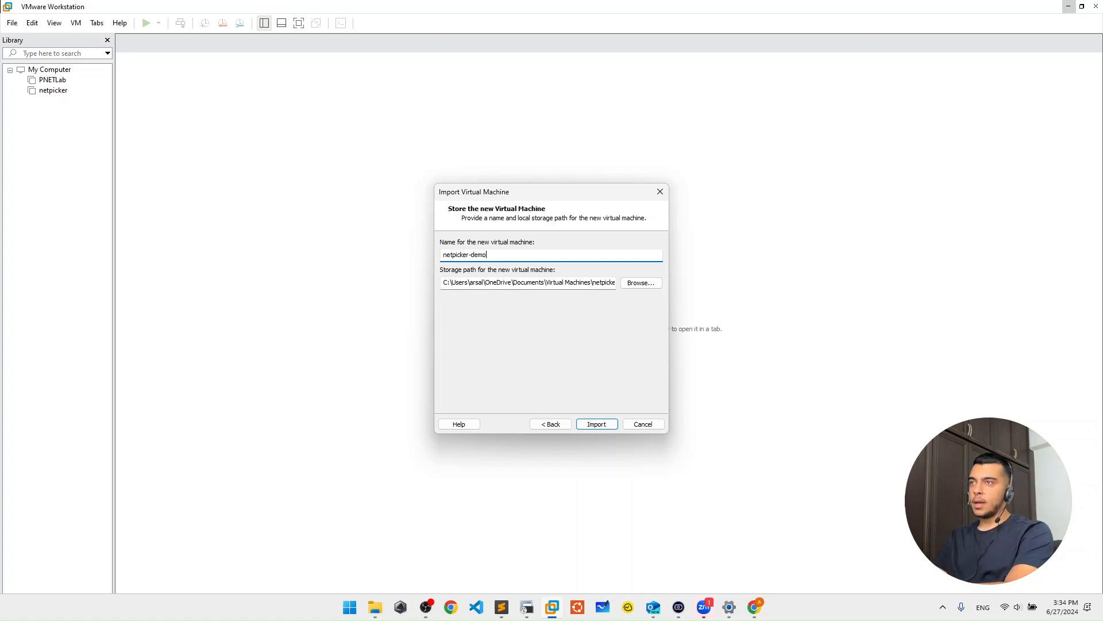
key(Return)
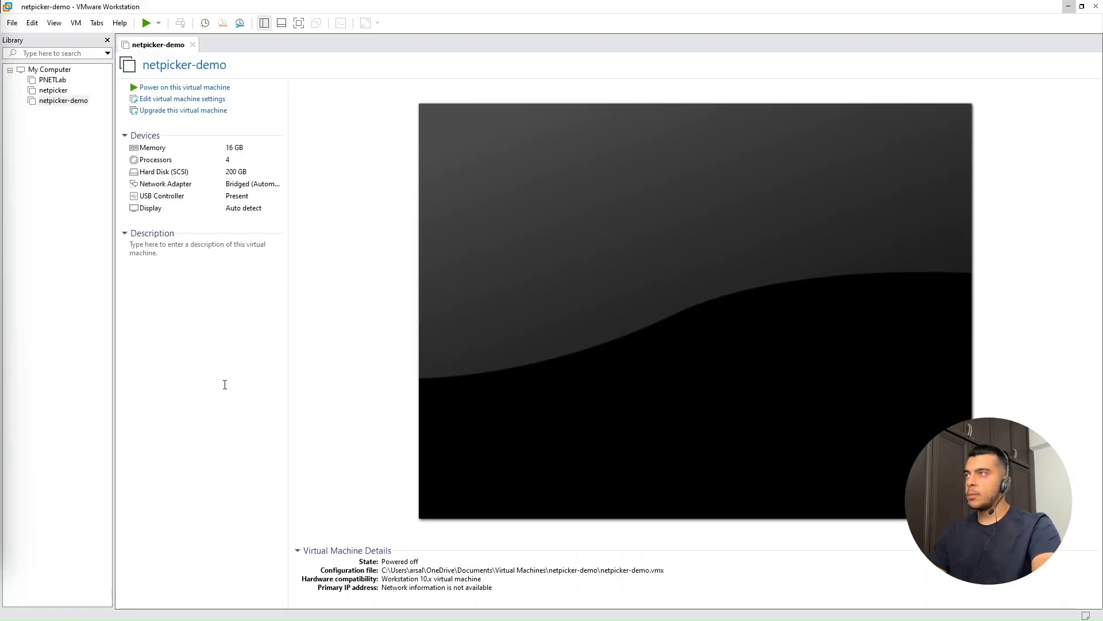
Step: Power on the netpicker-demo virtual machine and stretch its console display to fill the available area
click(172, 88)
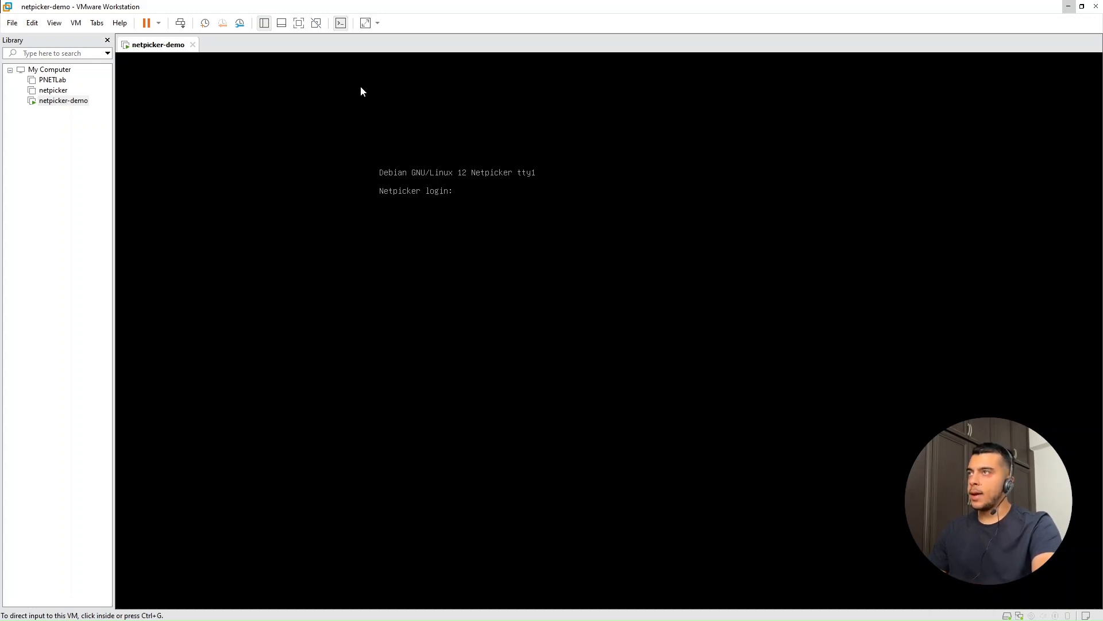
click(377, 27)
click(402, 52)
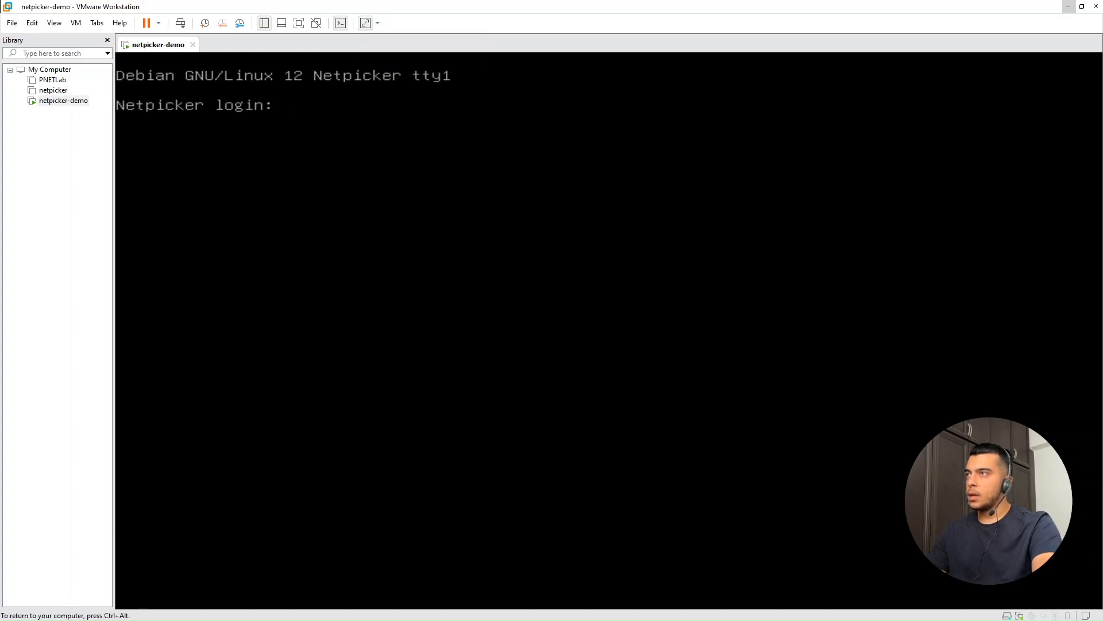
Step: Log in to the virtual machine's console with the username netpicker and the account password
text(netp)
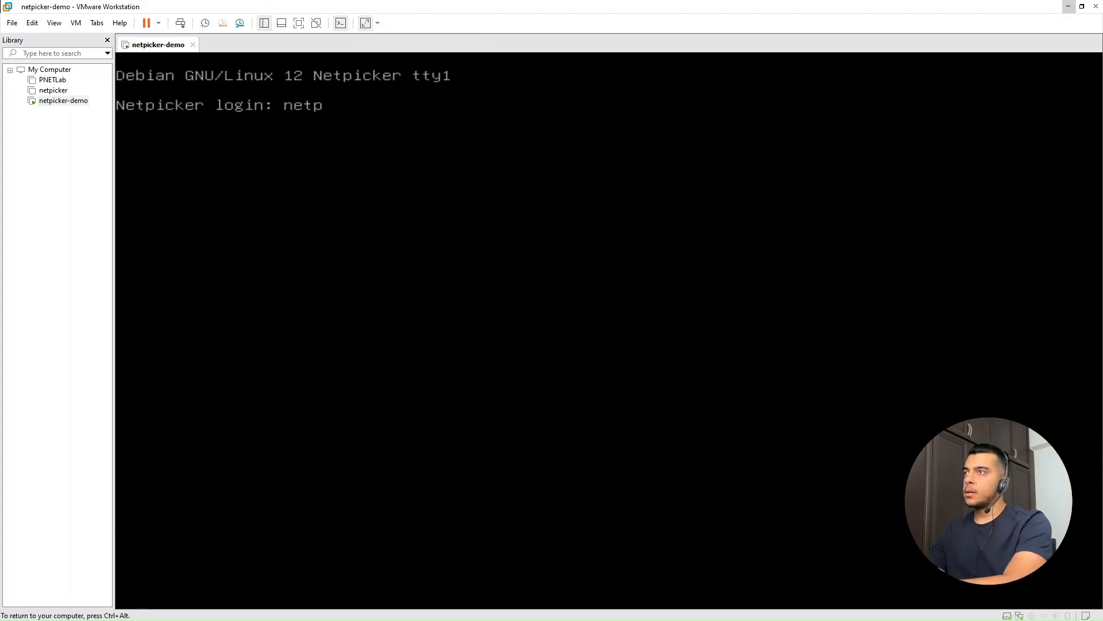
text(icker)
key(Return)
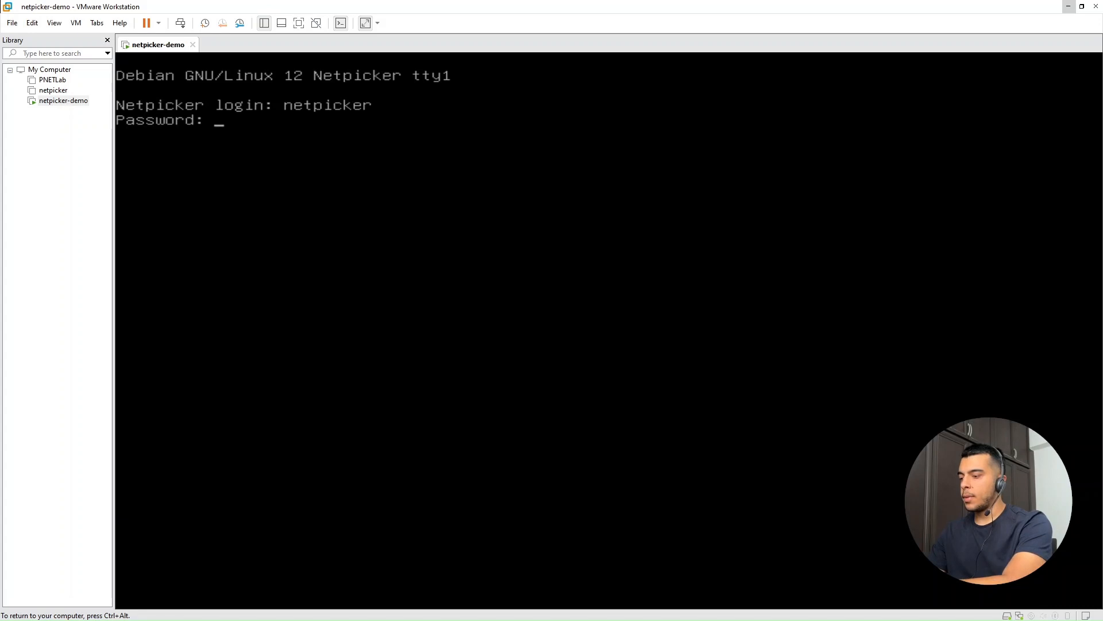
key(Return)
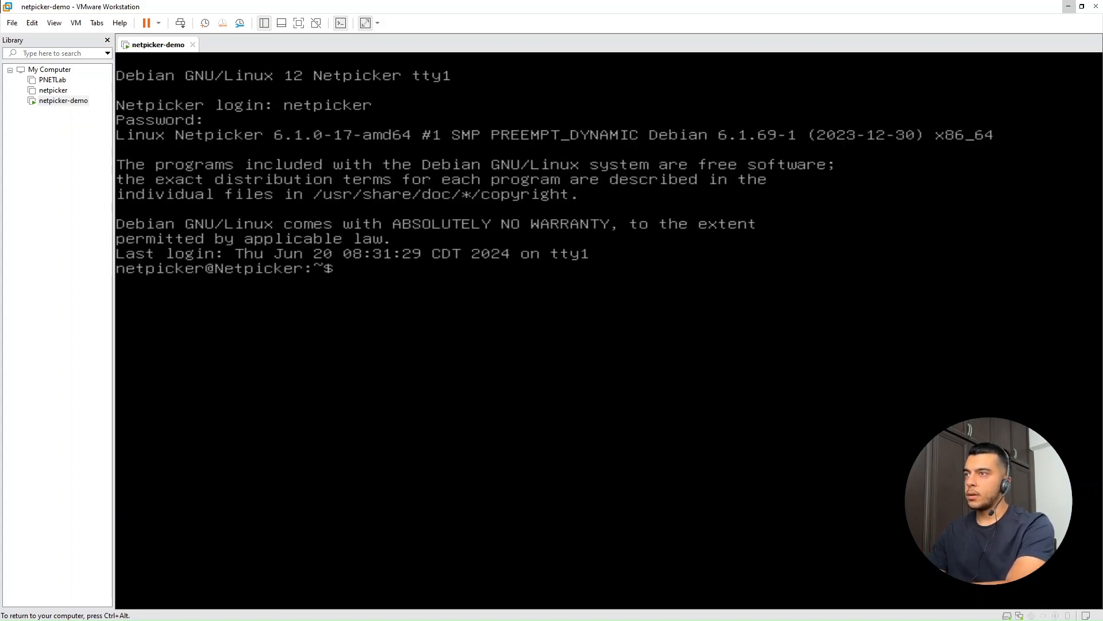
Step: Clear the console and list the network interfaces and their addresses with ip a
key(ctrl+l)
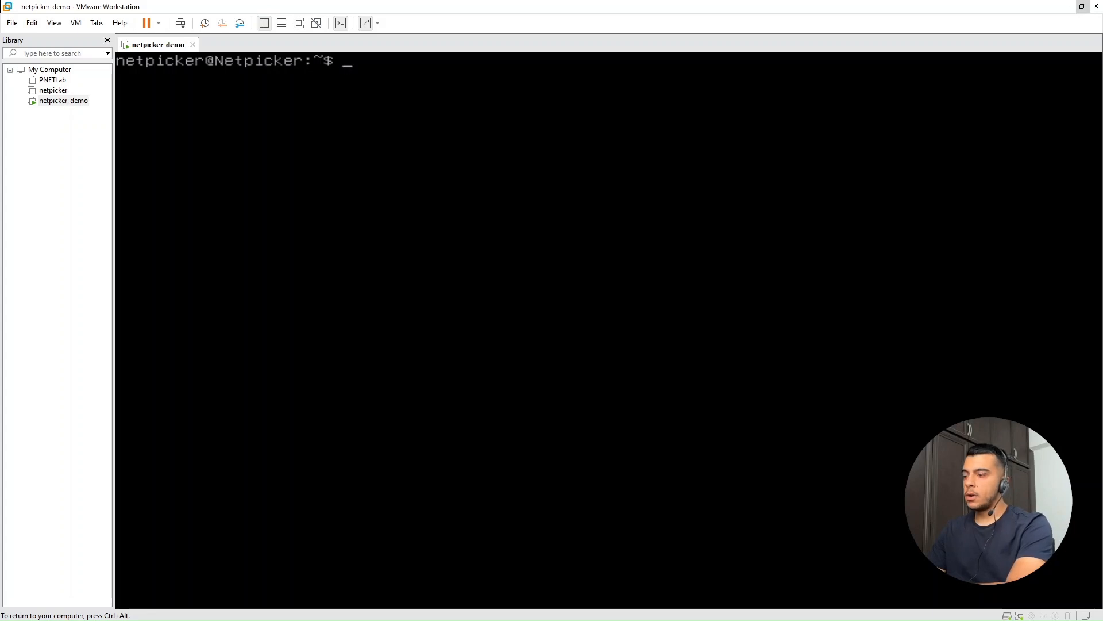
text(ip a)
key(Return)
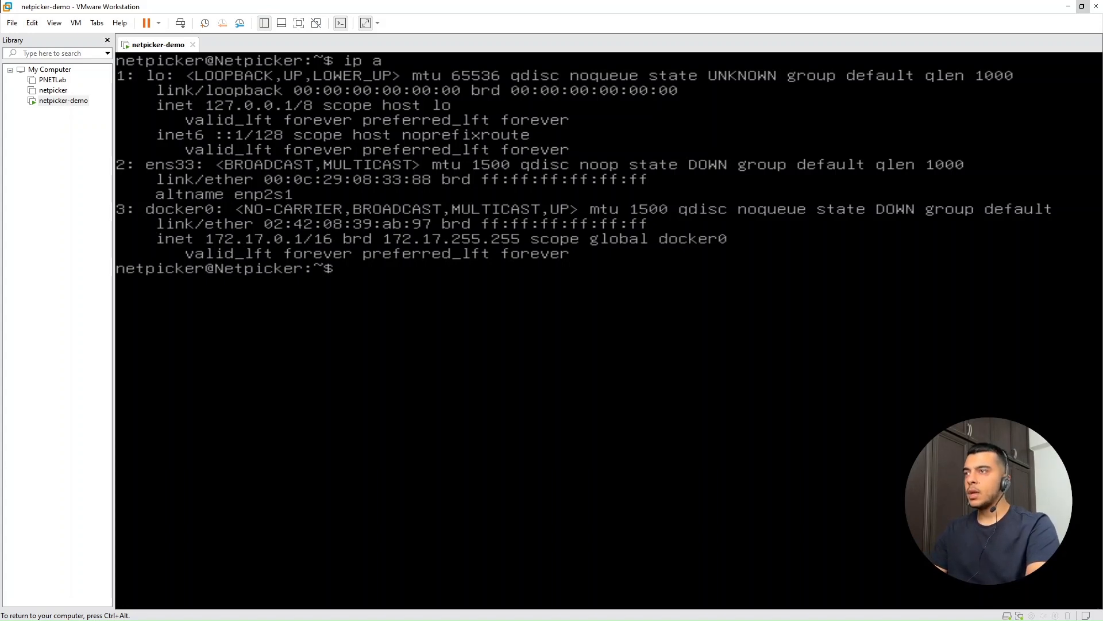
key(Return)
key(Return)
Step: Switch to the root user with sudo su and start the netpicker_setup server configuration
text(sudo su)
key(Return)
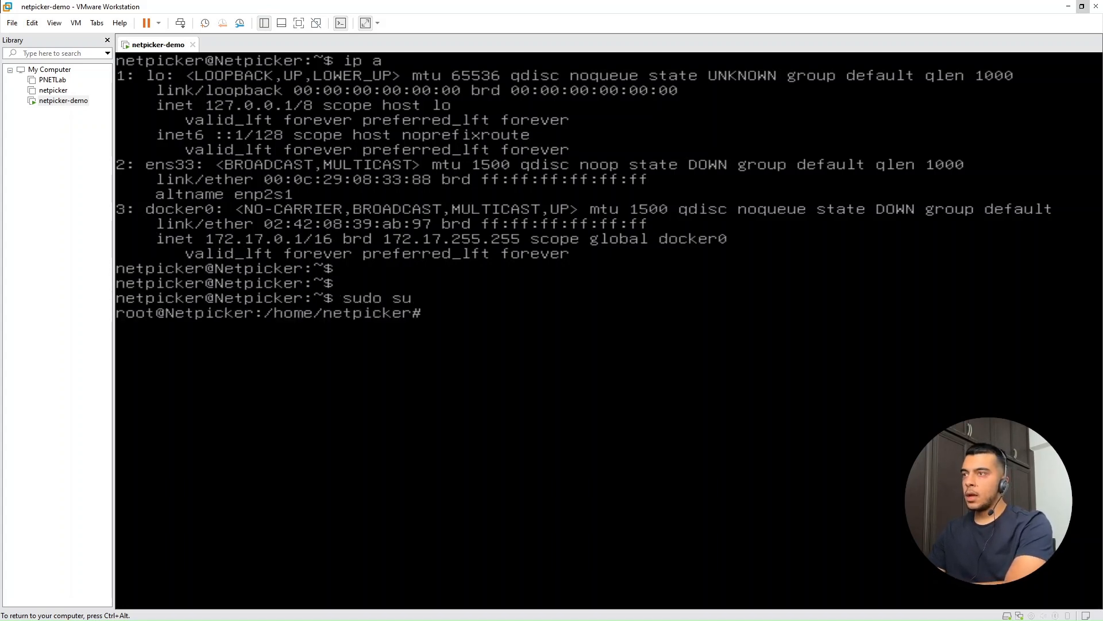
key(Return)
key(Return)
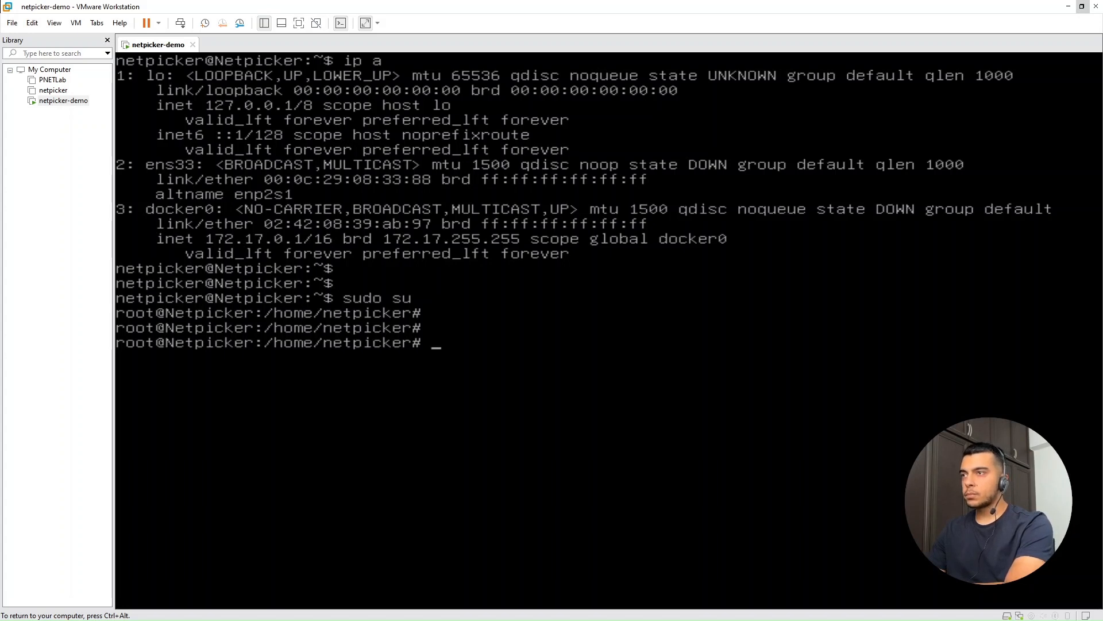
text(netpicker_setup)
key(Return)
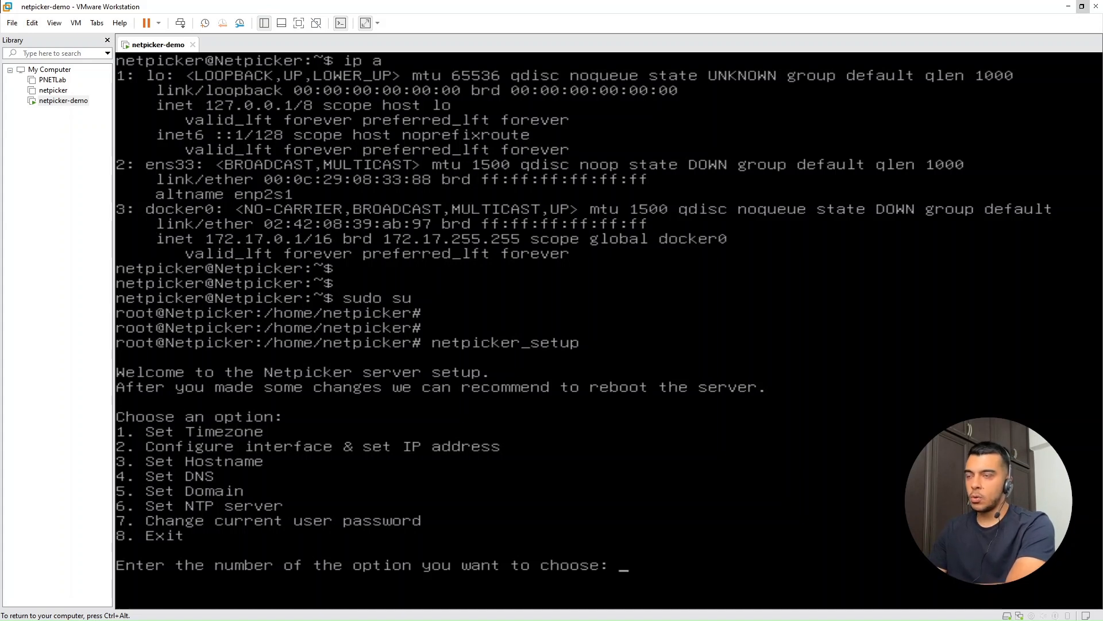
Step: Choose option 2 to configure the interface and IP address, and select interface 1, ens33
text(2)
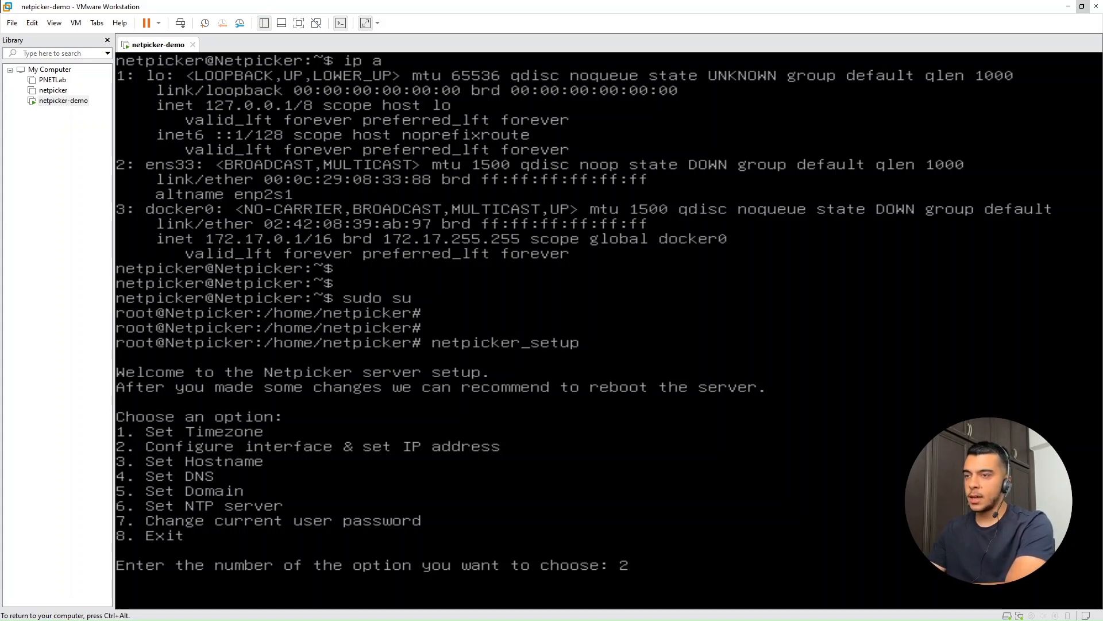
key(Return)
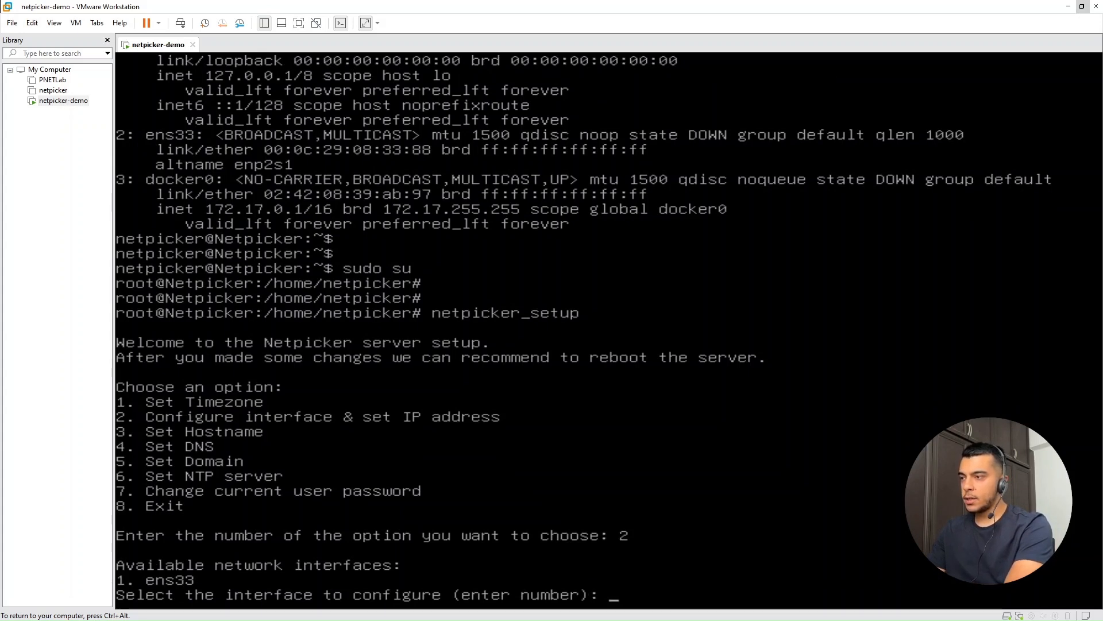
text(1)
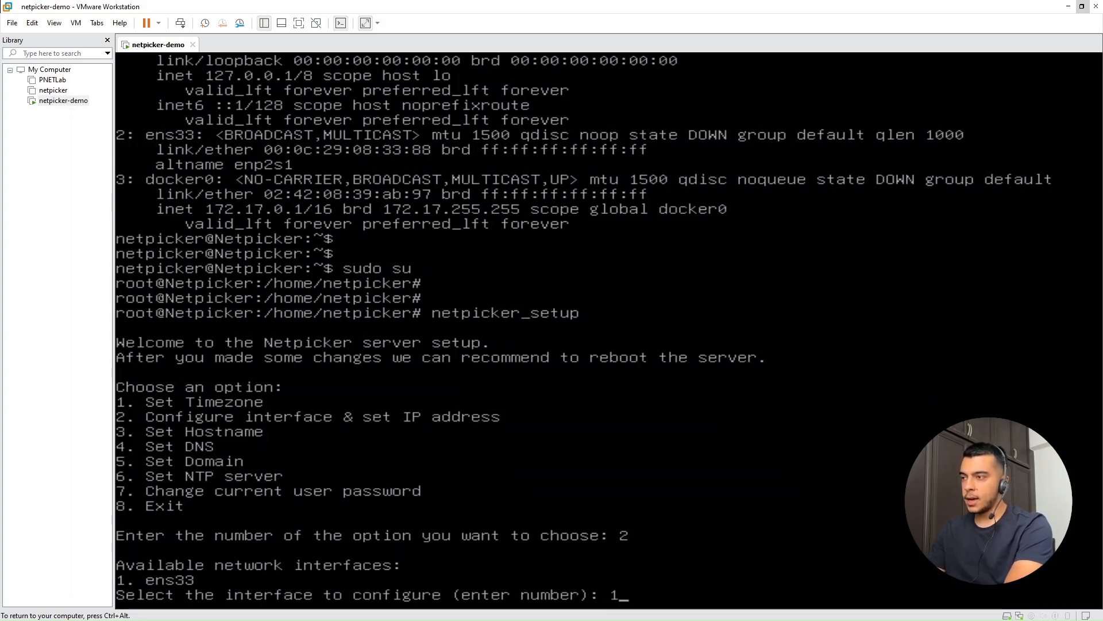
key(Return)
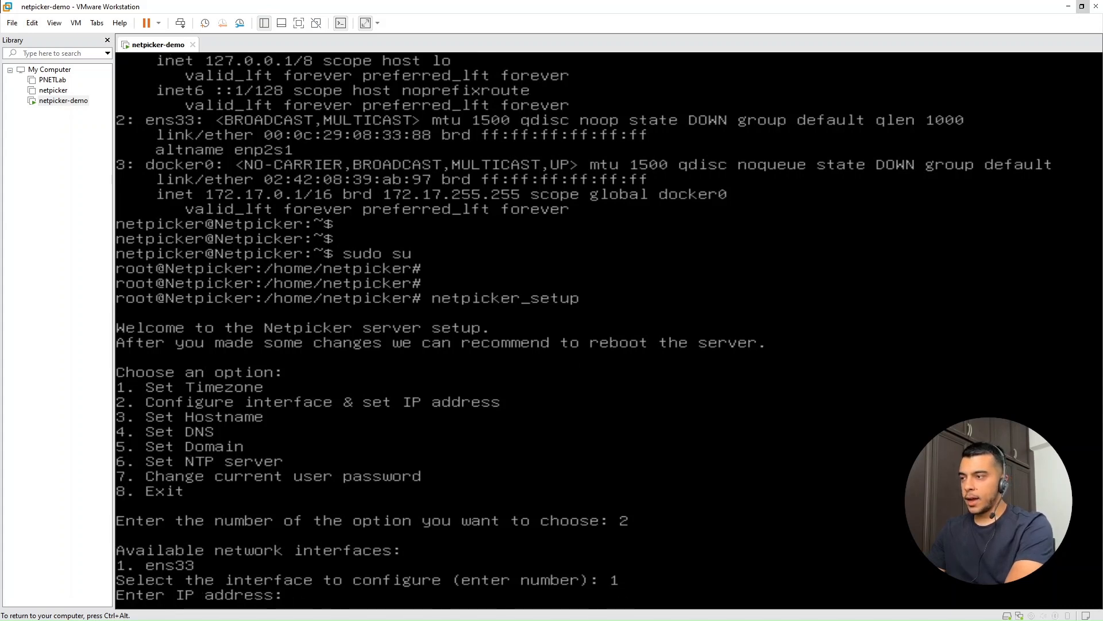
key(End)
key(Page_Up)
key(Down)
key(BackSpace)
key(BackSpace)
key(BackSpace)
key(BackSpace)
key(BackSpace)
key(BackSpace)
key(BackSpace)
key(BackSpace)
key(BackSpace)
key(BackSpace)
key(BackSpace)
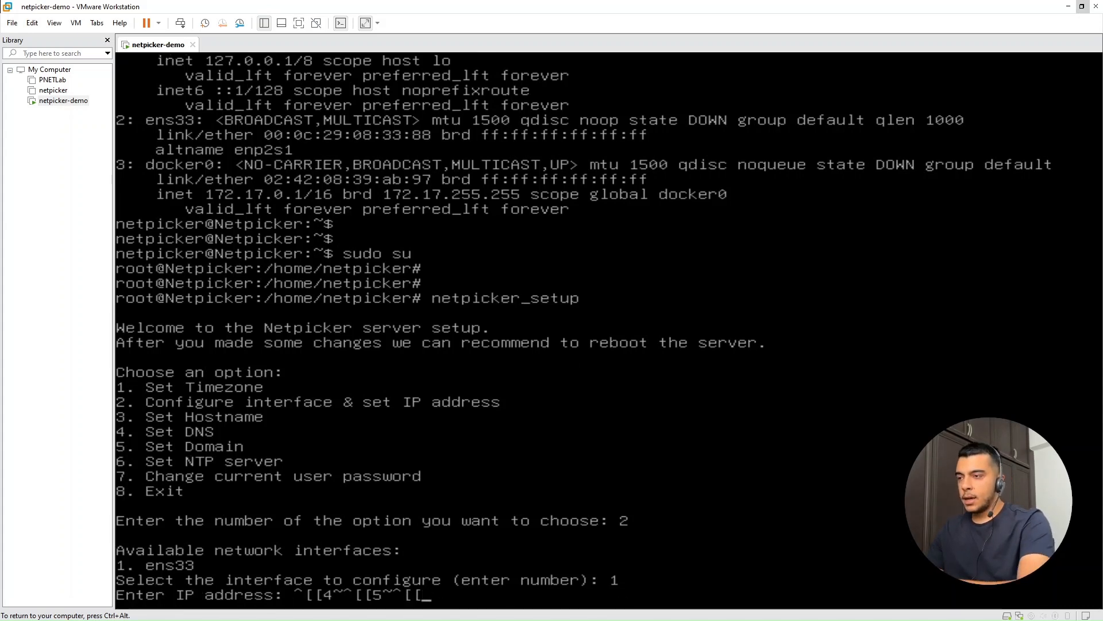
Step: Set the IP address of ens33 to 192.168.31.250
text(19)
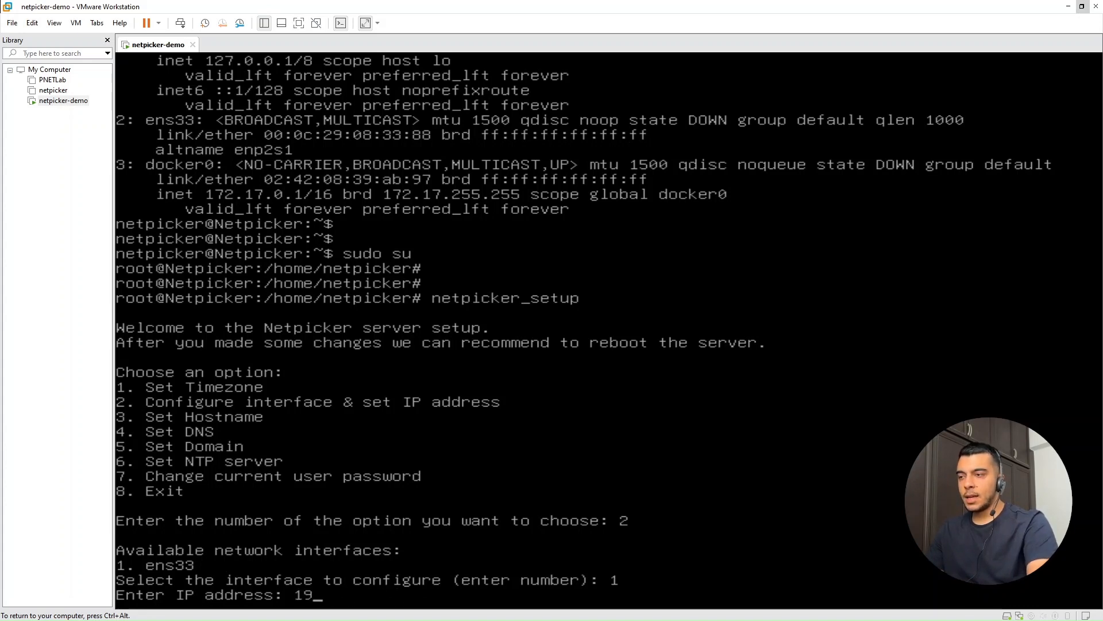
text(2.168.31.)
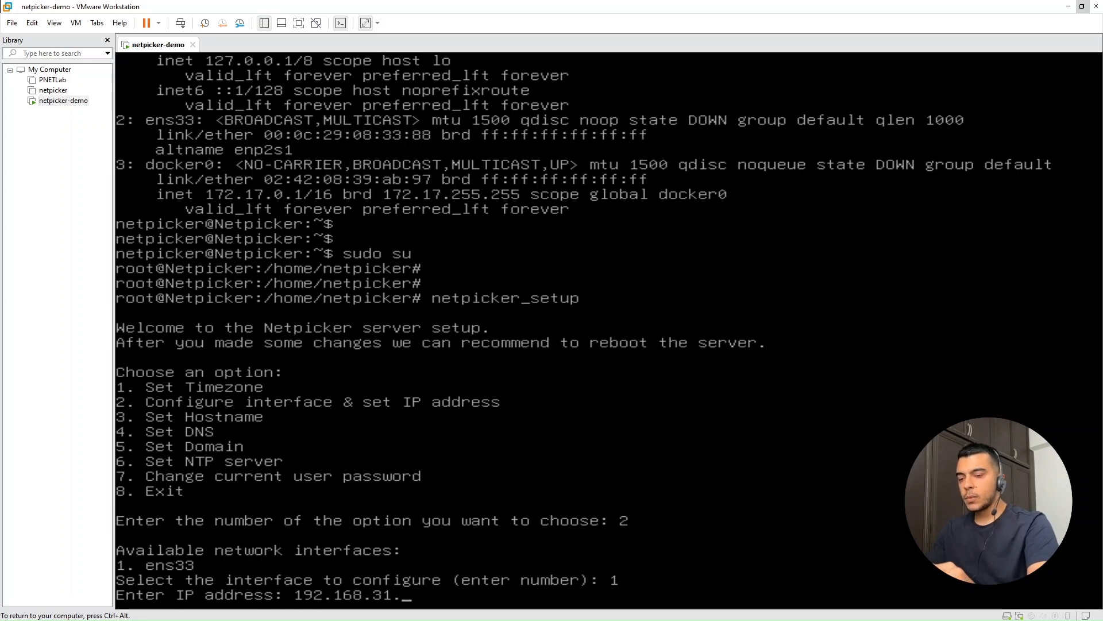
text(250)
key(Return)
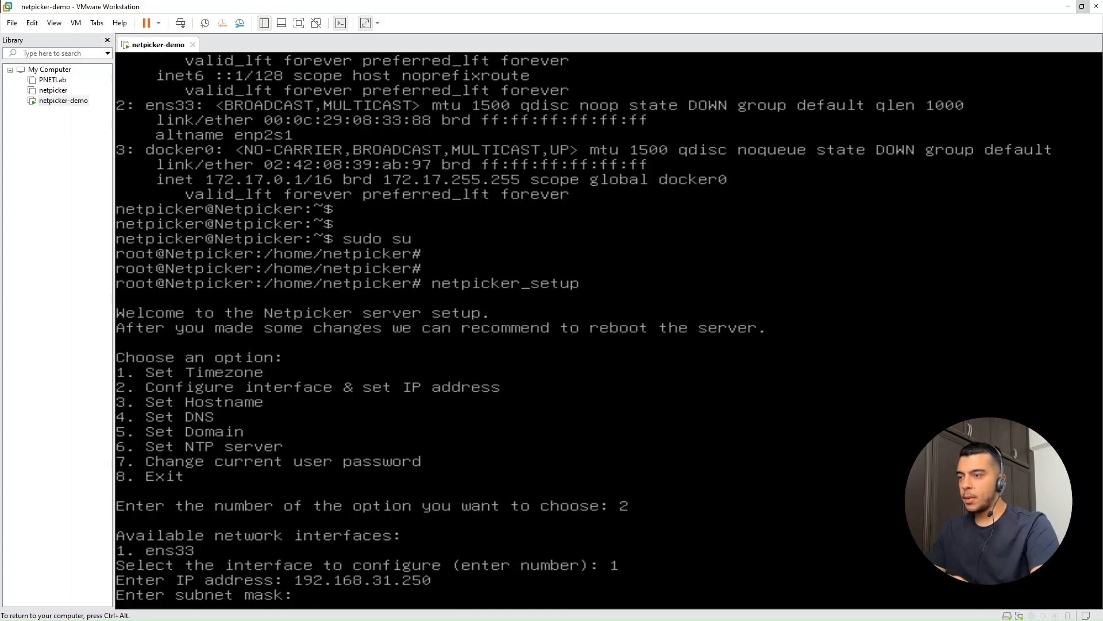
Step: Set the subnet mask to 255.255.255.0 and the gateway to 192.168.31.1 for ens33
text(255.25)
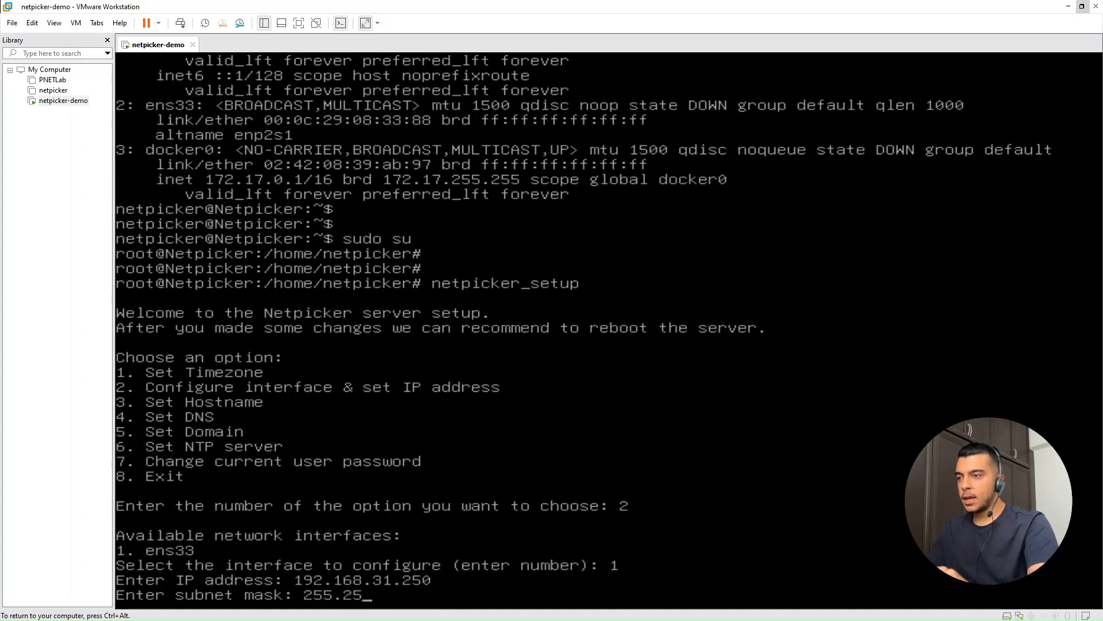
text(5.255.0)
key(Return)
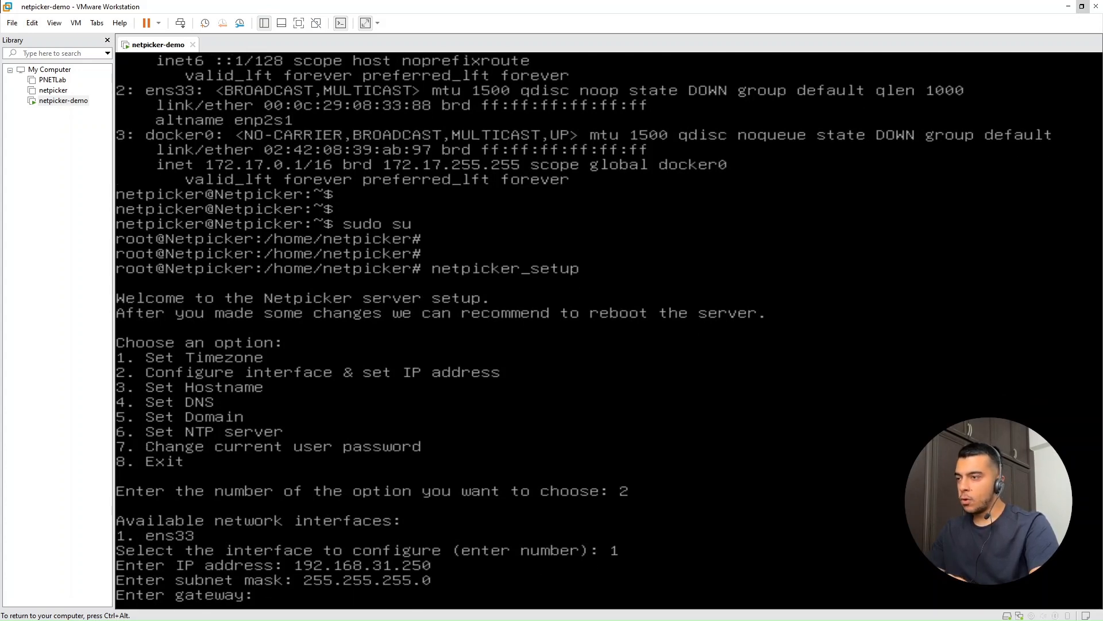
text(192.168.31.1)
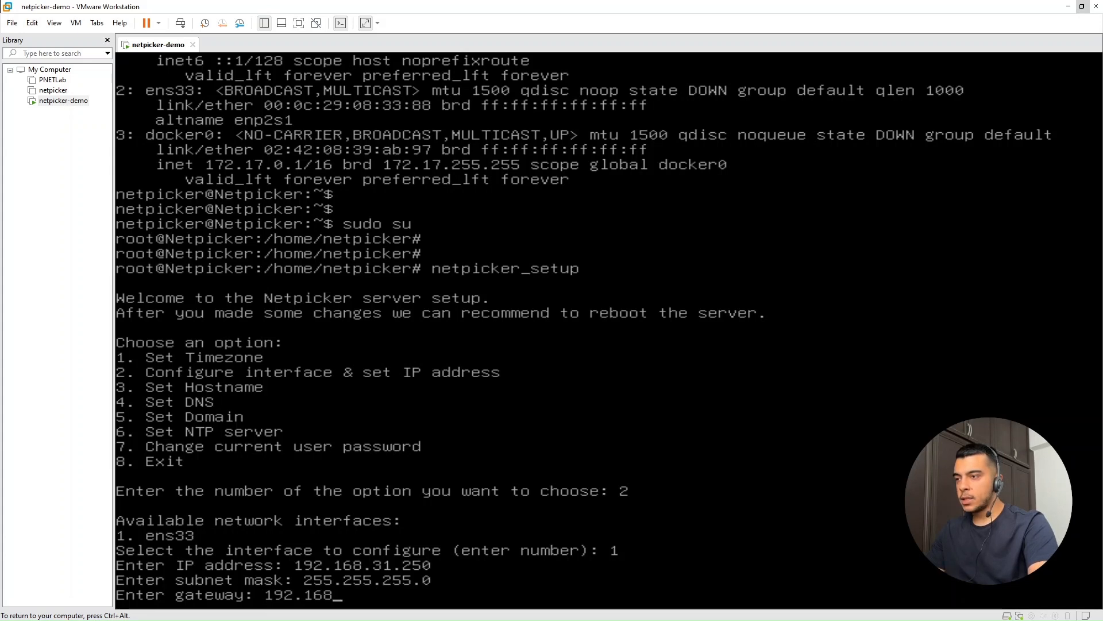
key(Return)
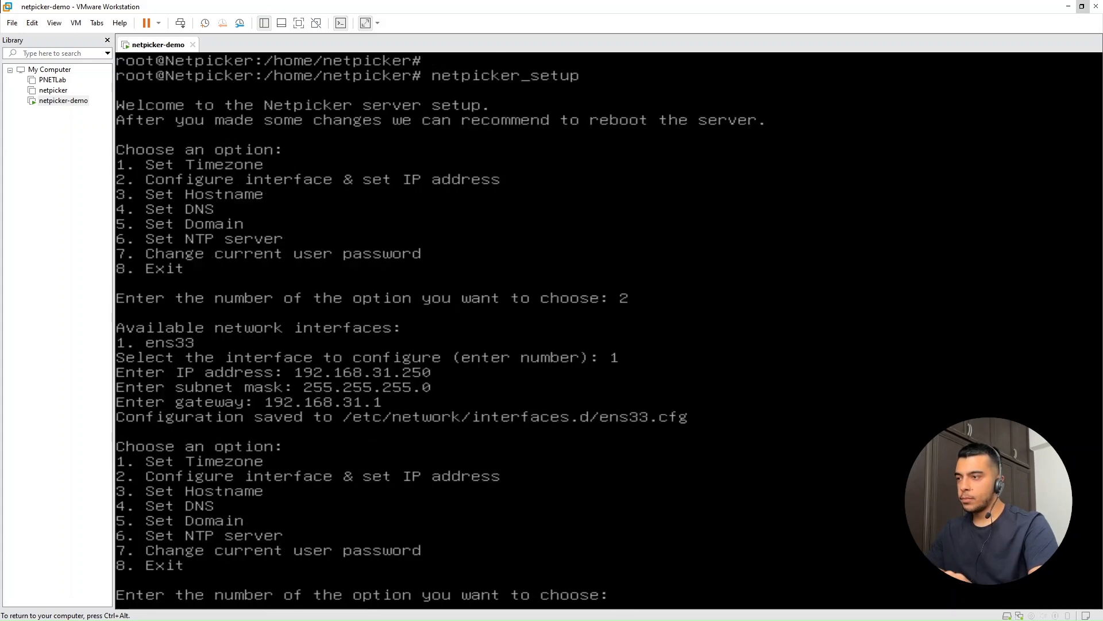
Step: Exit the server setup with option 8 and list the network interfaces with ip a
text(8)
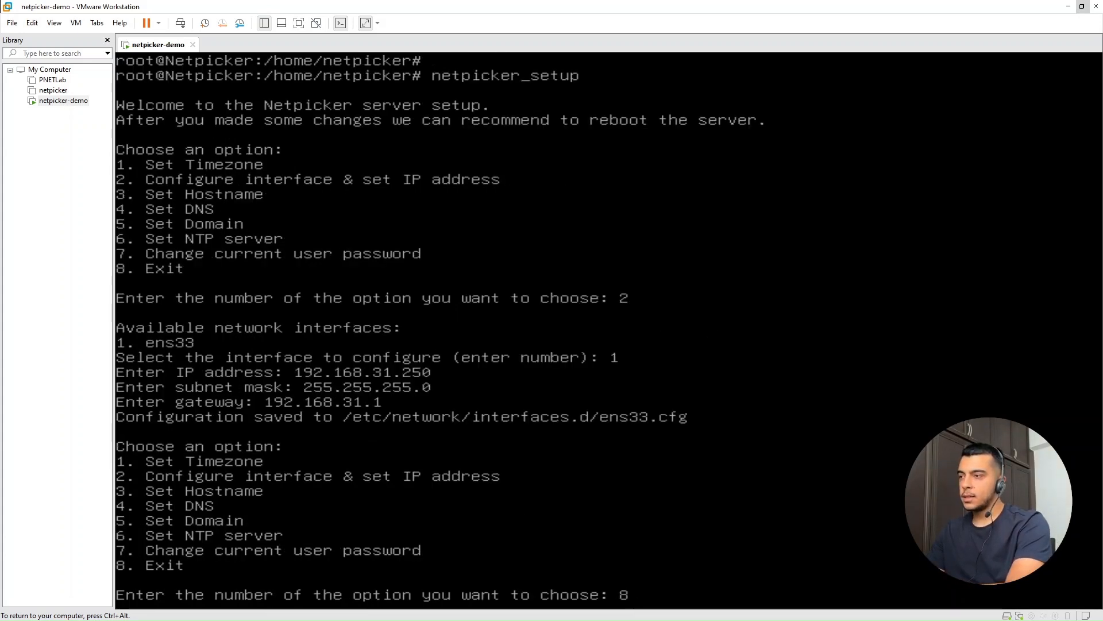
key(Return)
key(Return)
key(Return)
key(Return)
text(ip a)
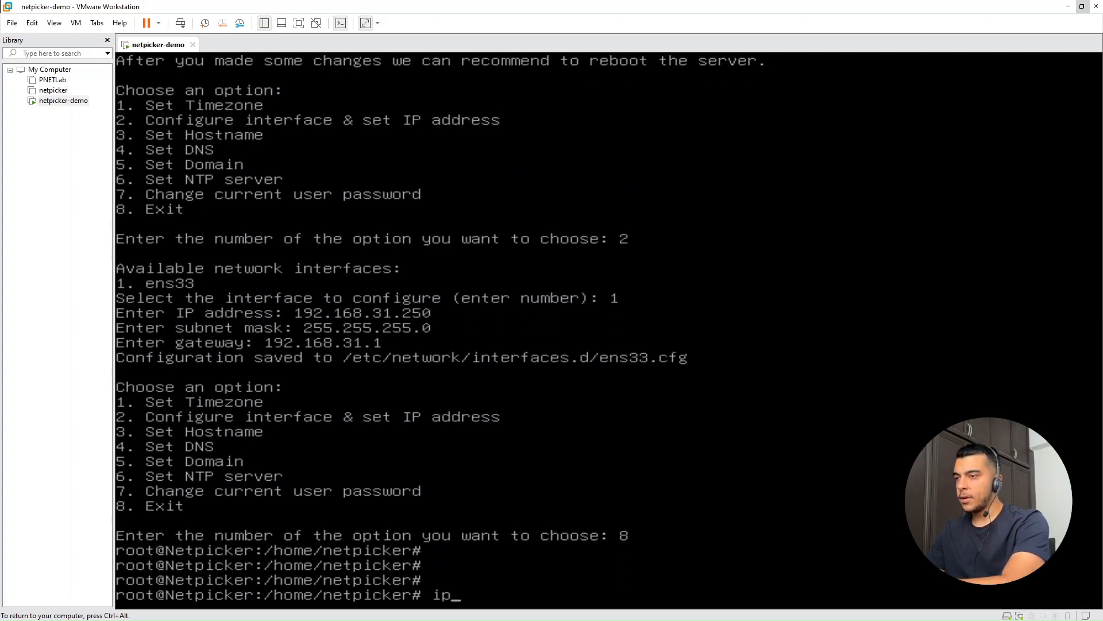
key(Return)
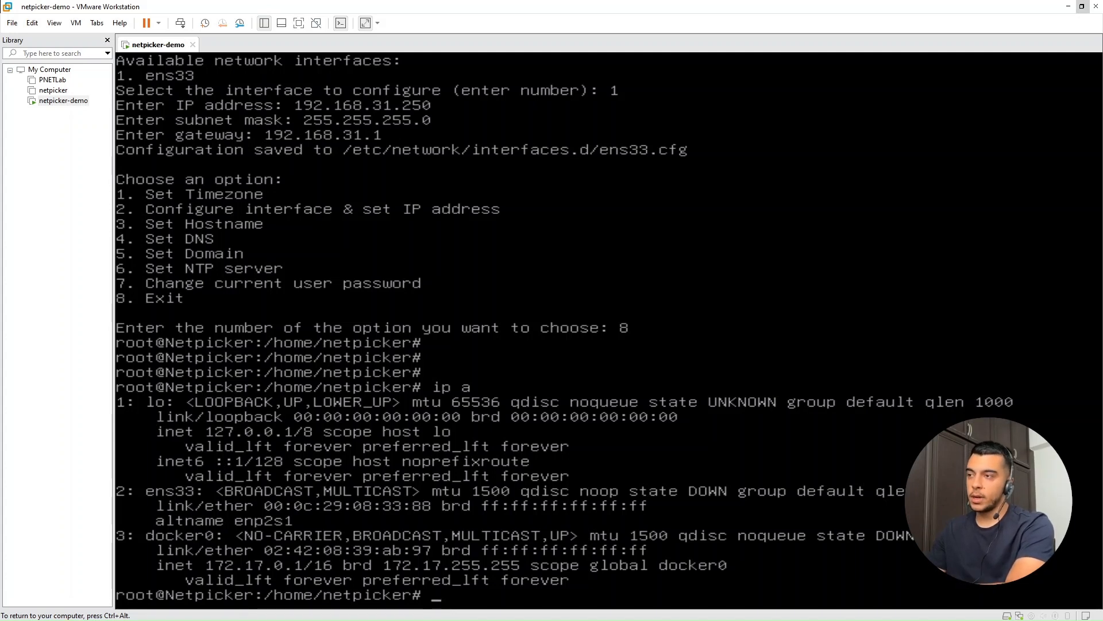
Step: Reboot the server and log back in as netpicker with the account password
text(reboot)
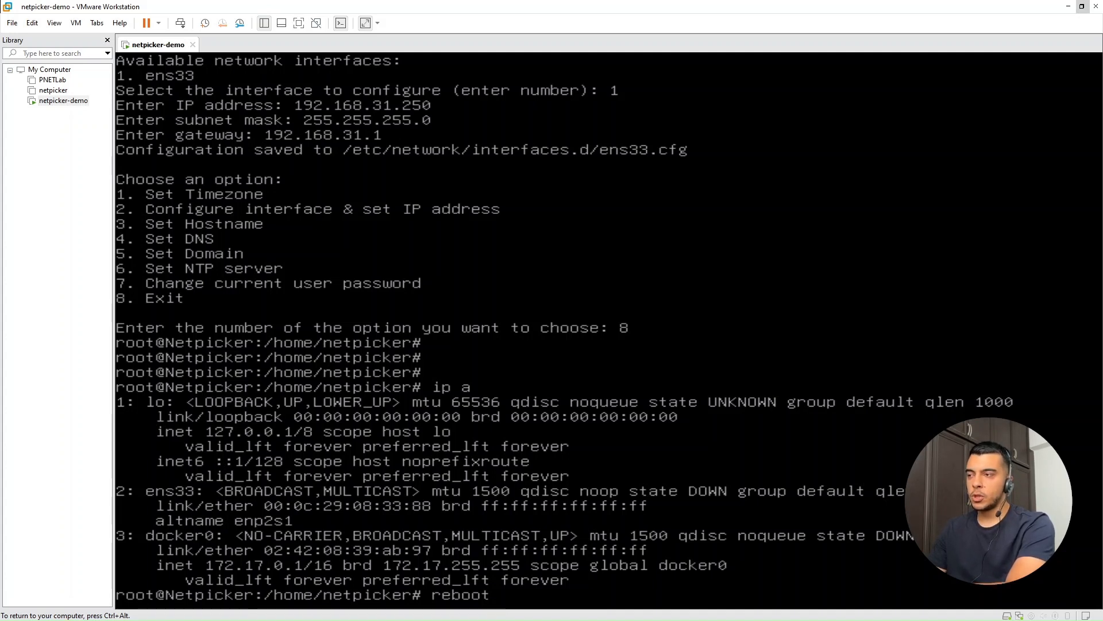
key(Return)
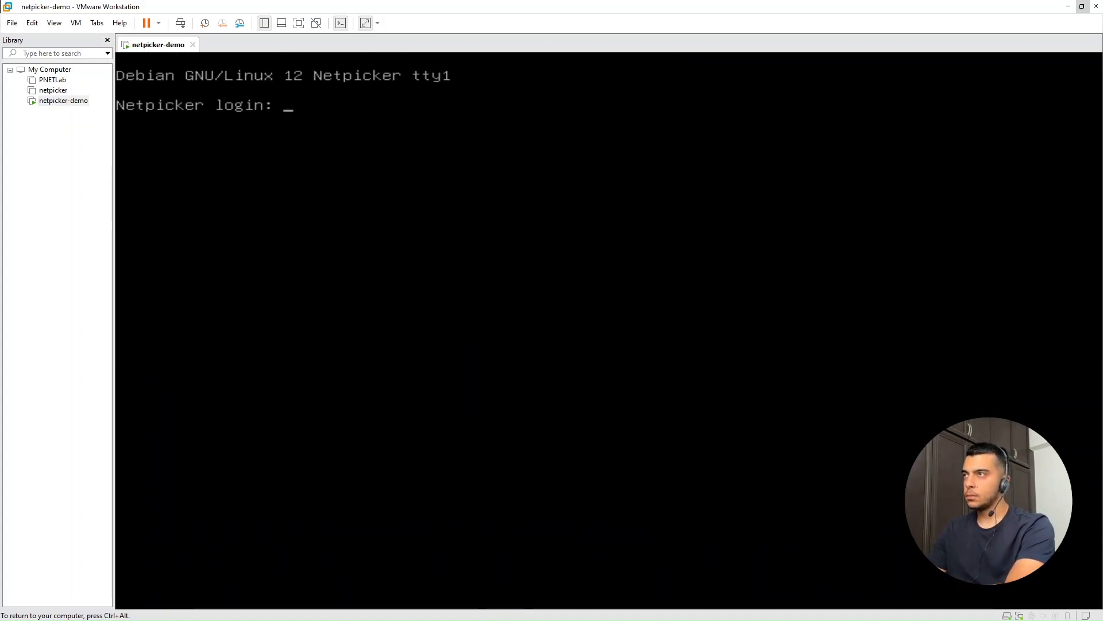
text(netpicker)
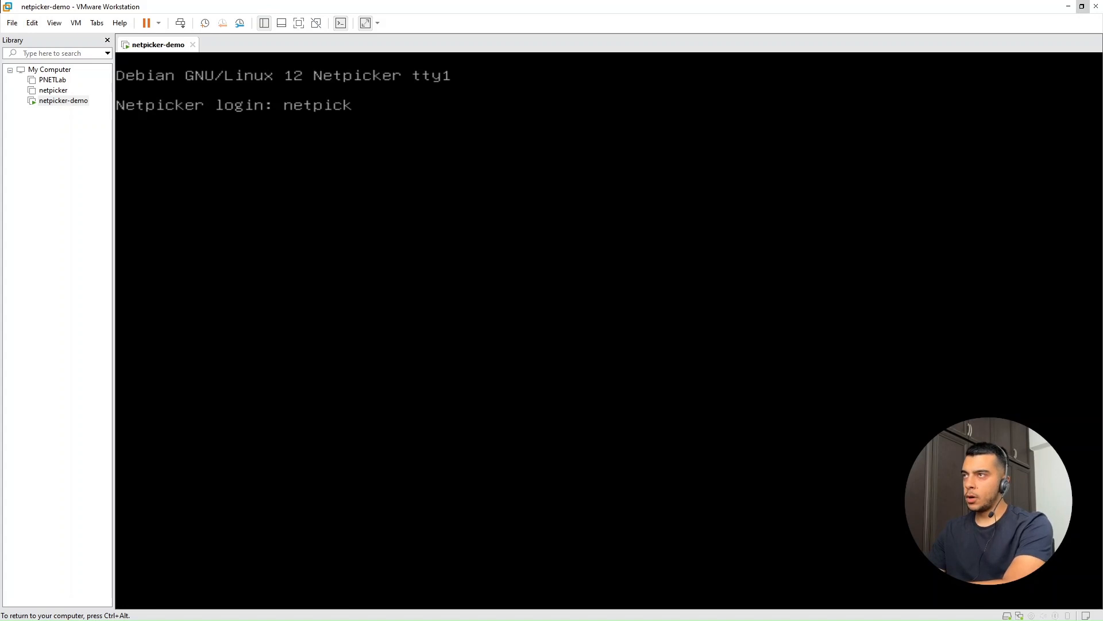
key(Return)
Step: Check the IP address assigned to ens33 after the reboot with ip a
key(Return)
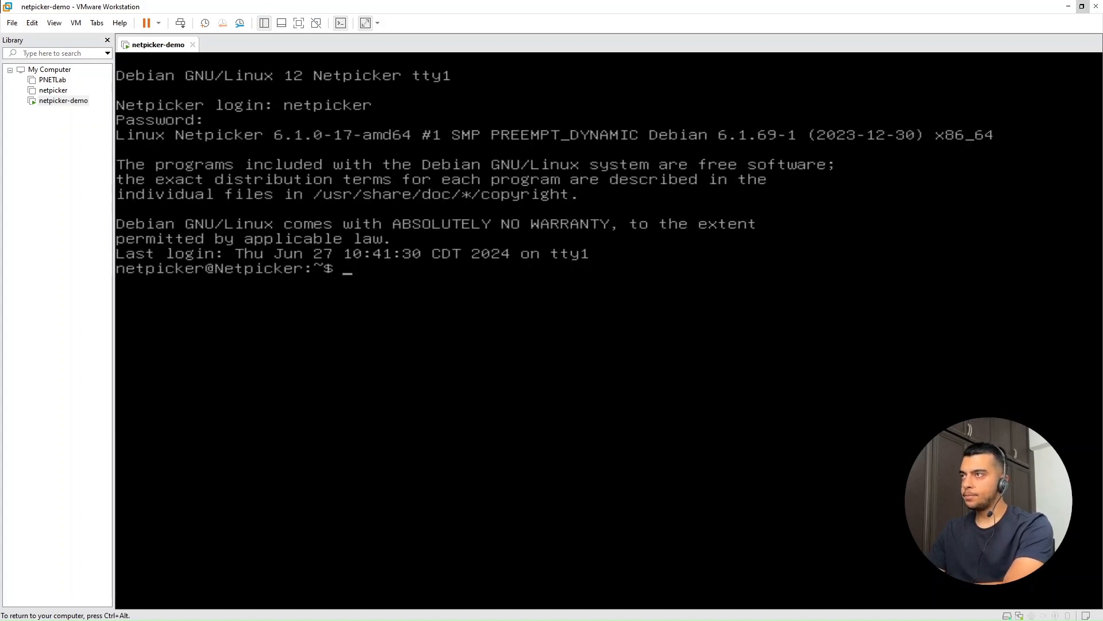
key(Return)
key(Return)
text(ip a)
key(Return)
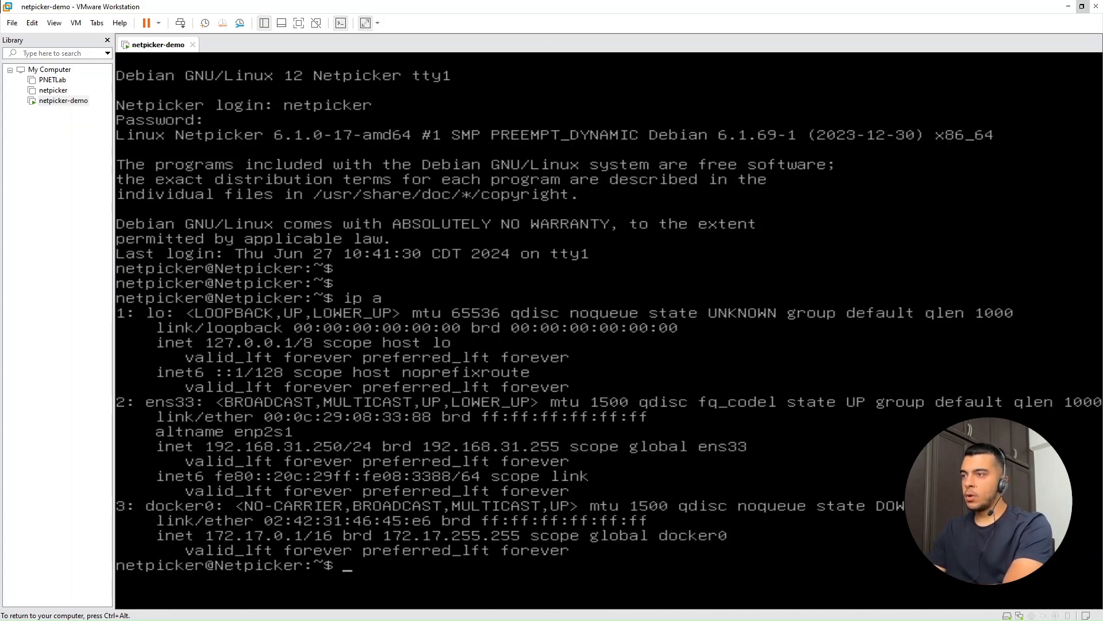
Step: Clear the console and change to the /opt/netpicker directory
key(ctrl+l)
text(cd /opt/)
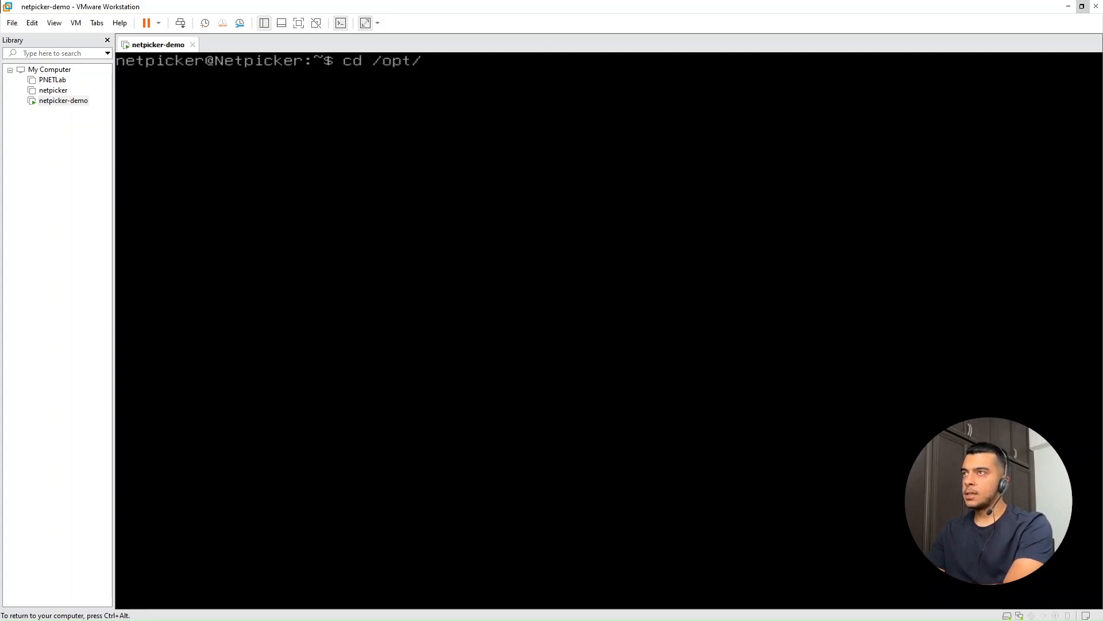
text(ne)
key(Tab)
key(Return)
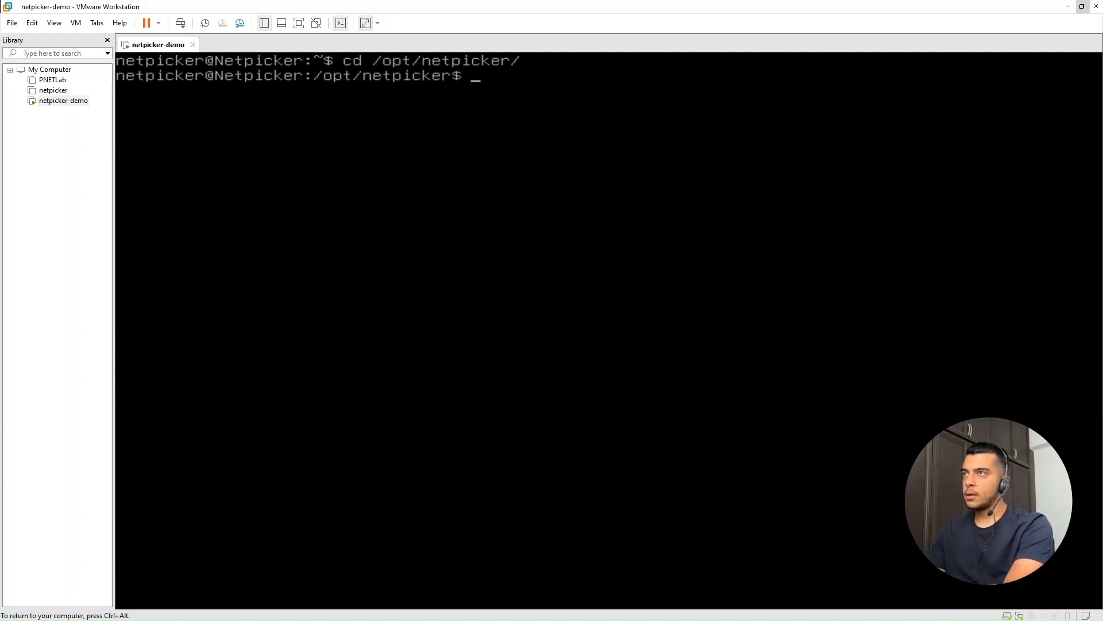
Step: List the files in /opt/netpicker and start the Netpicker containers with bash up.sh
key(Return)
key(Return)
text(ls)
key(Return)
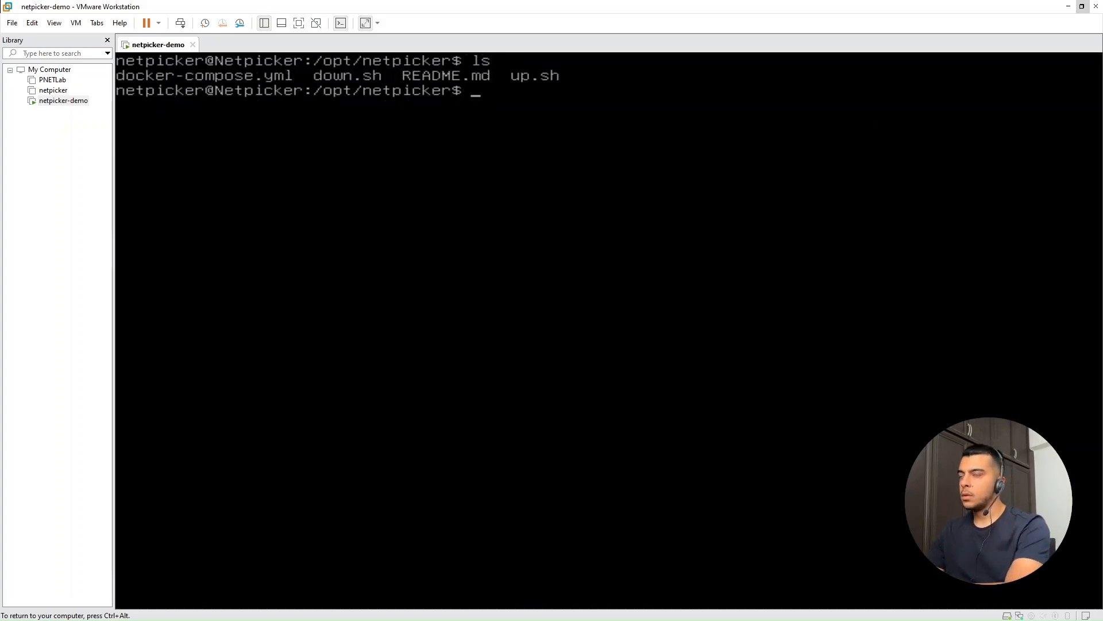
text(bash up.sh)
key(Return)
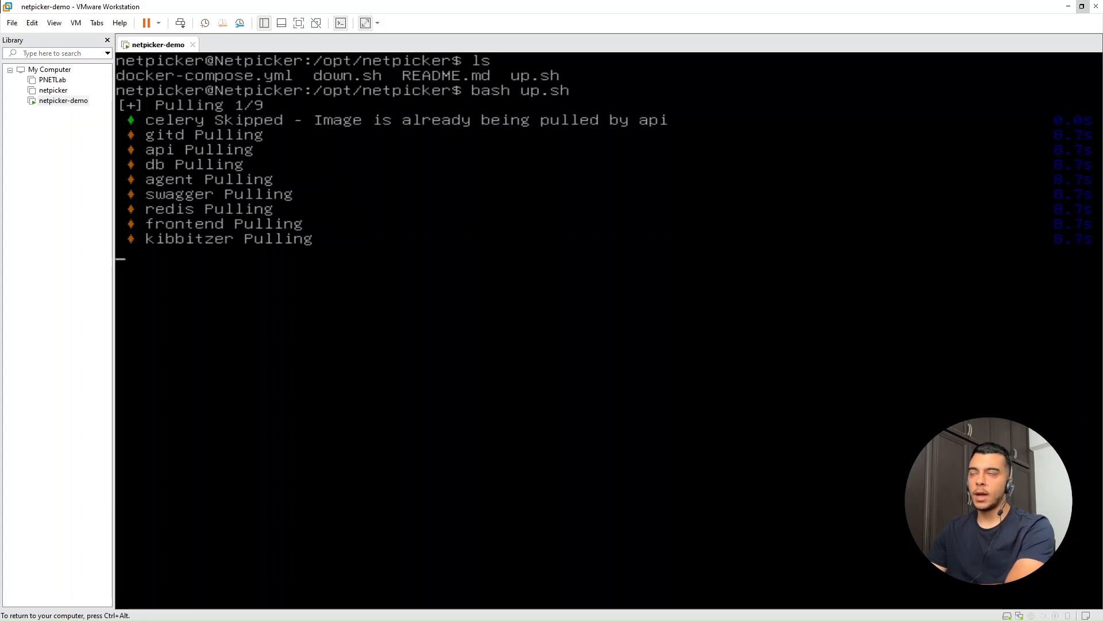
Step: Release the VM's input capture, switch to Chrome and open 192.168.31.250
key(ctrl+alt)
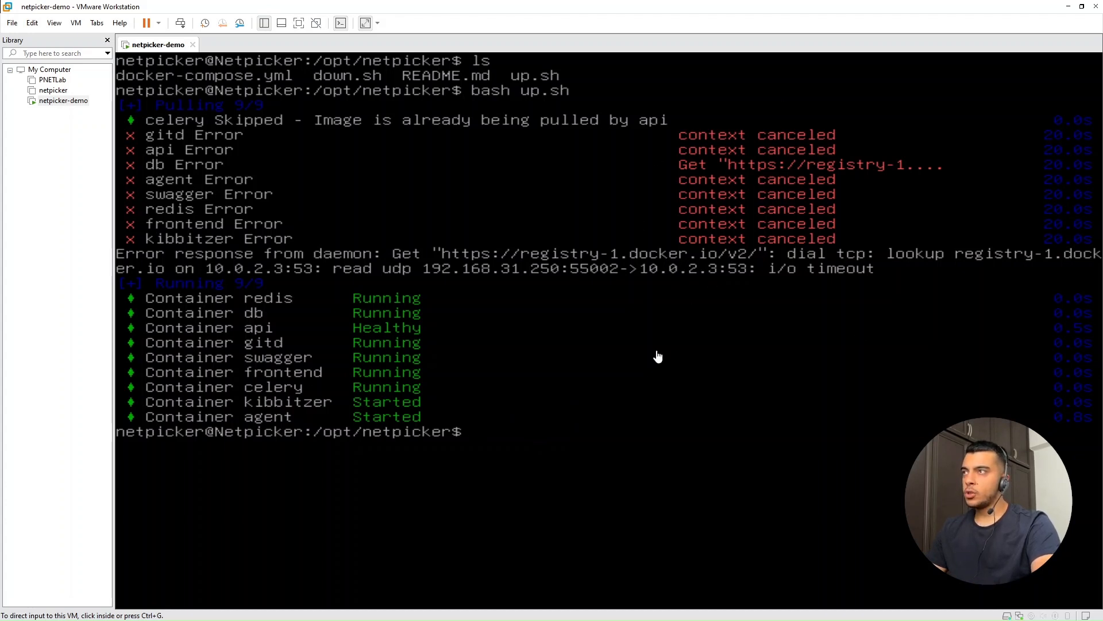
click(742, 614)
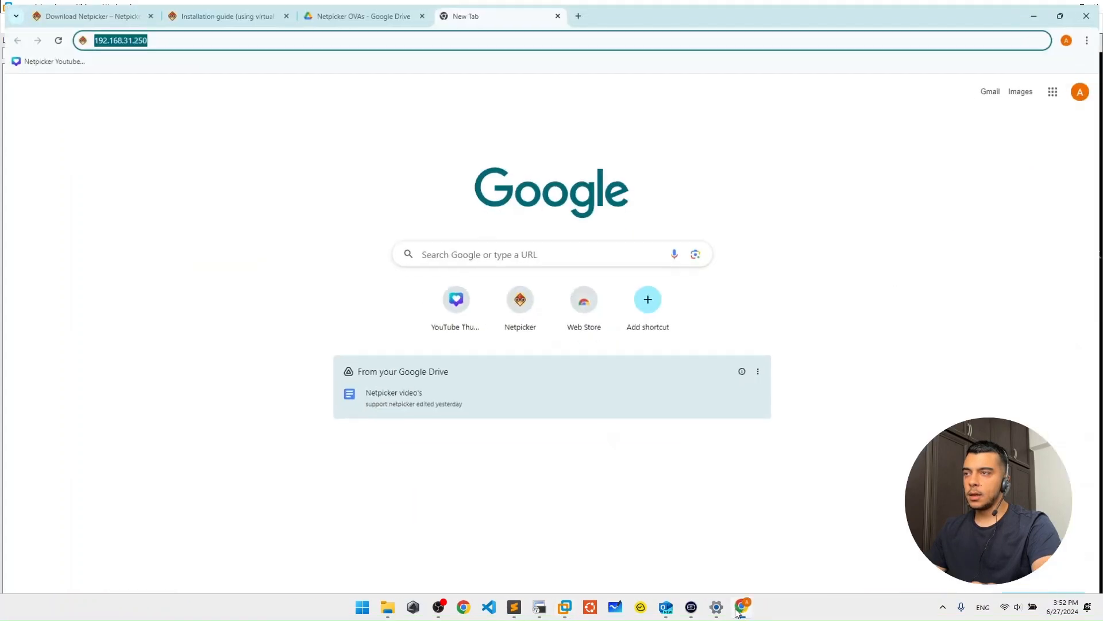
click(292, 38)
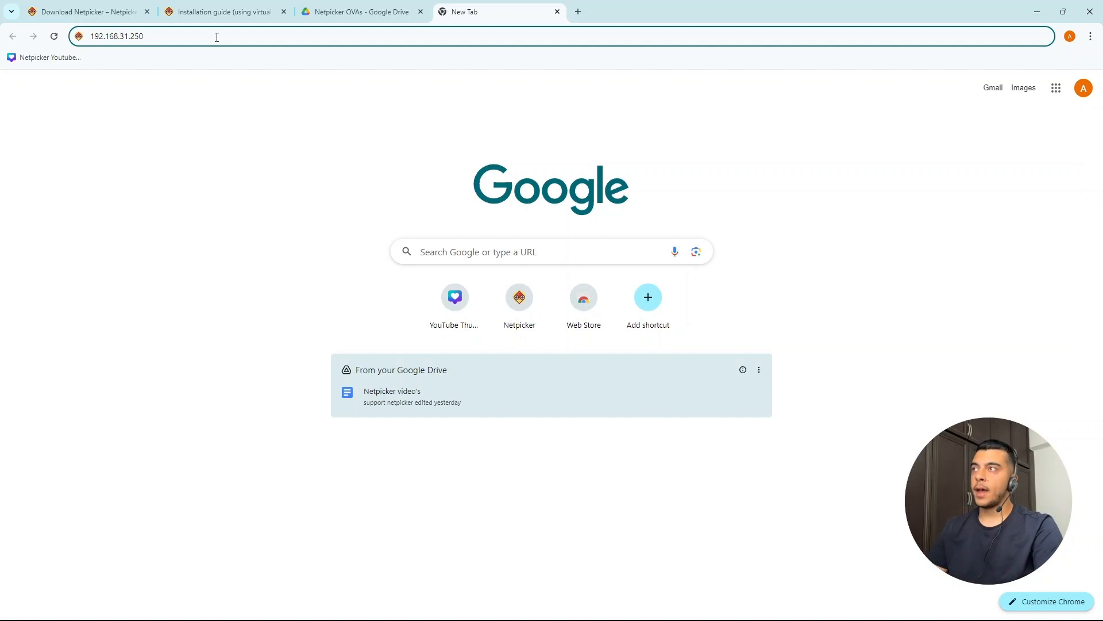
text(:)
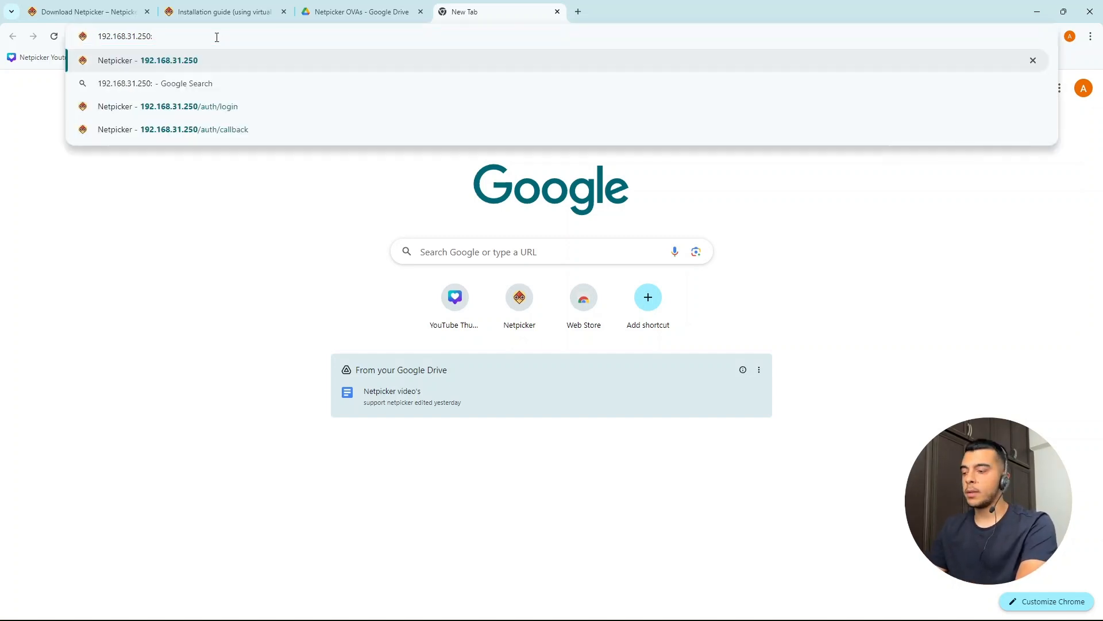
key(BackSpace)
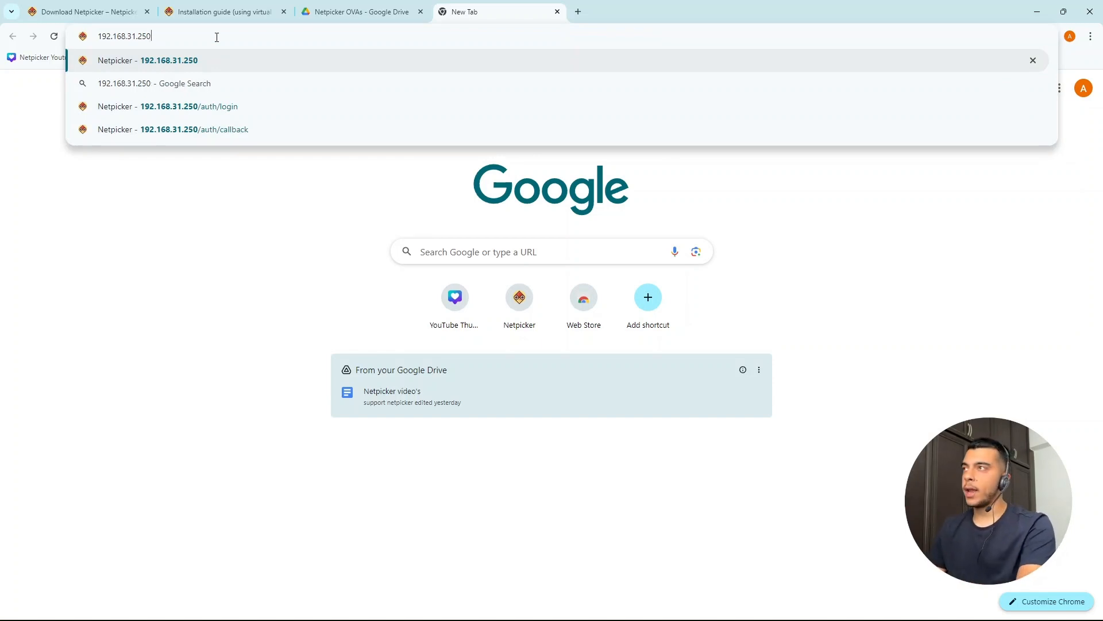
key(Return)
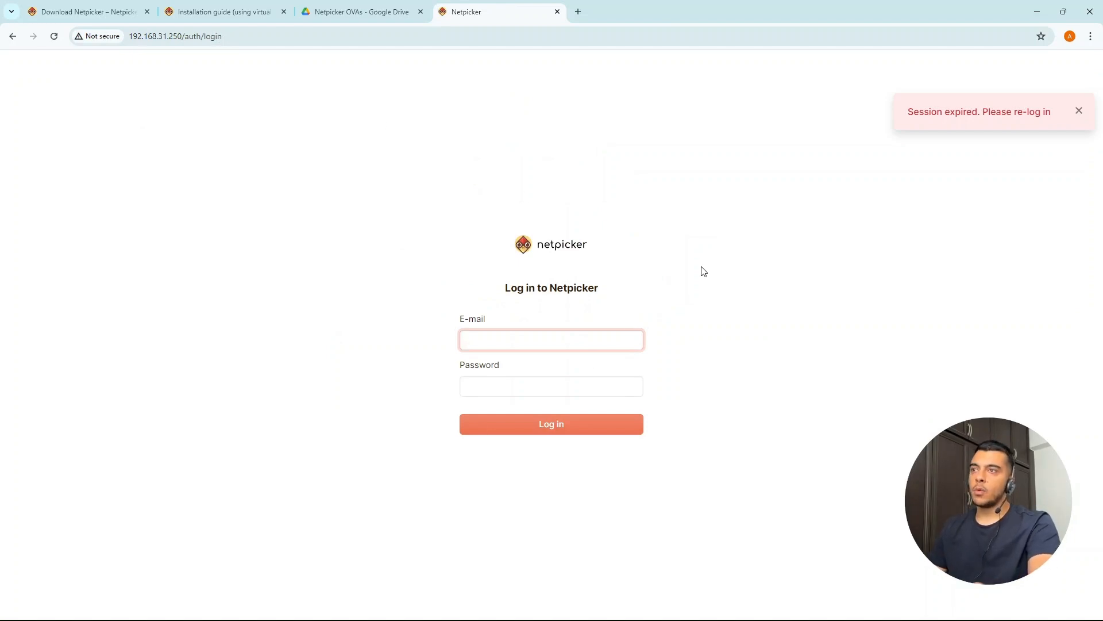
Step: Log in to Netpicker by entering the admin e-mail and the account password
text(a)
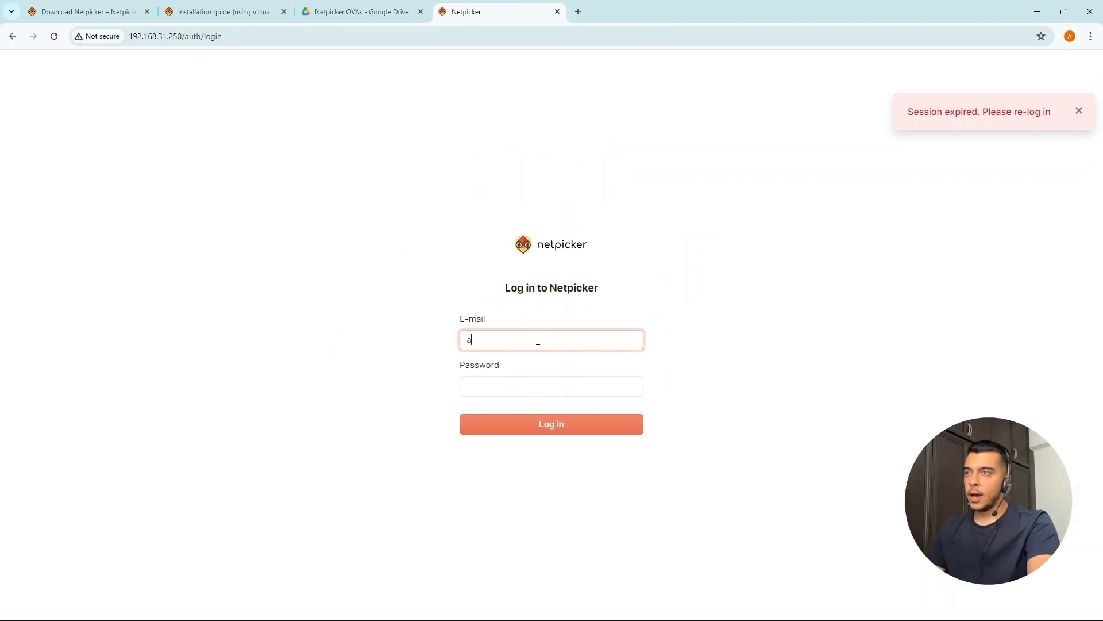
text(dmin@admin.com)
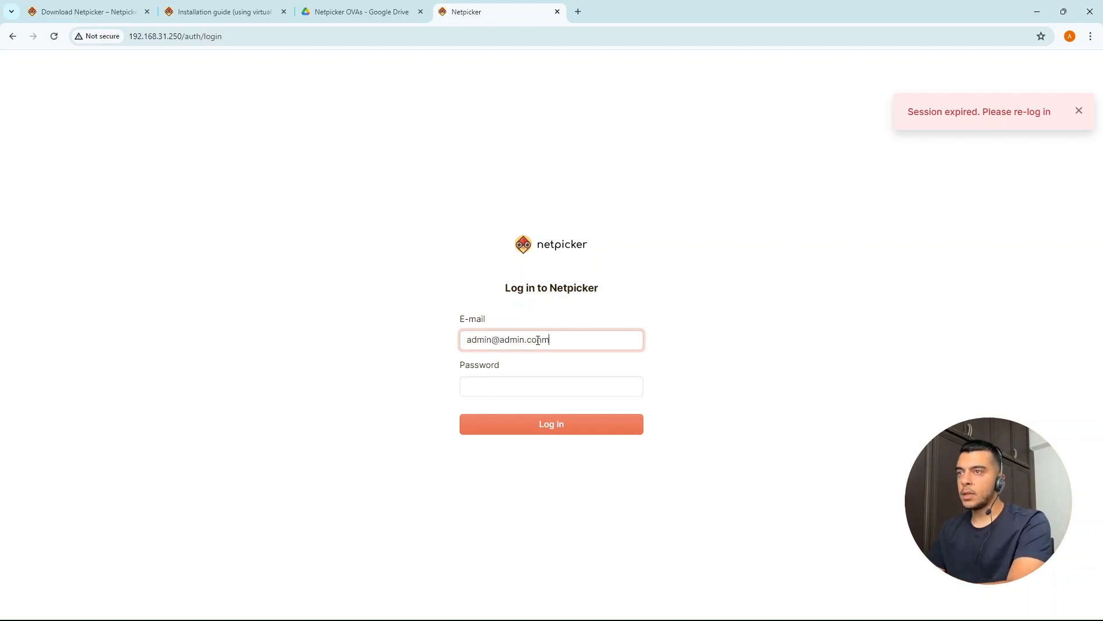
key(Tab)
text(12345678)
key(Return)
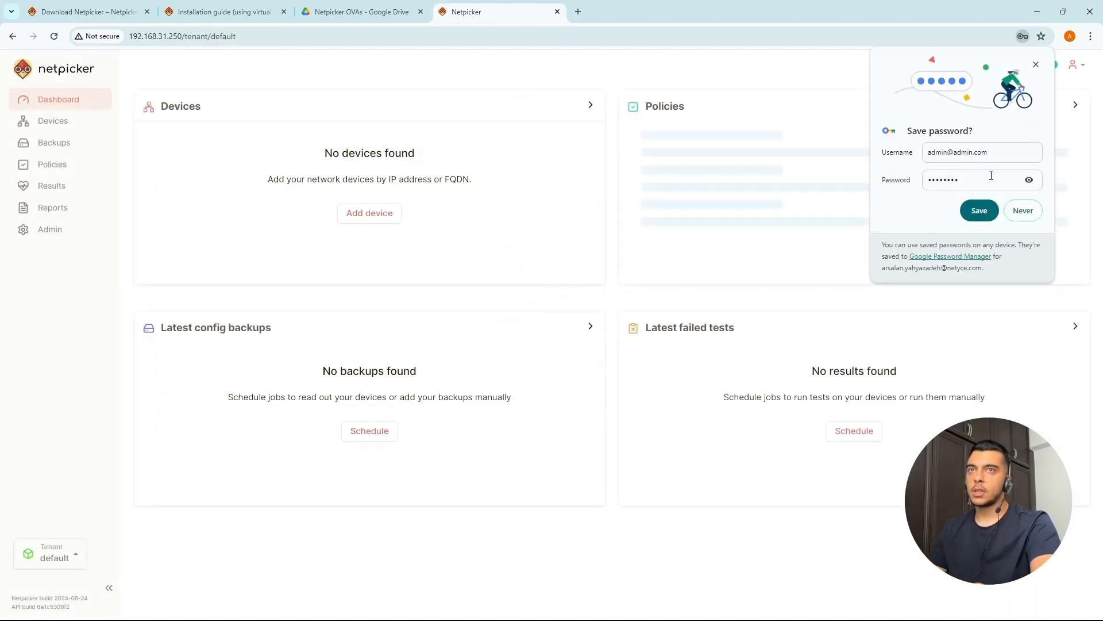
click(1028, 216)
click(650, 198)
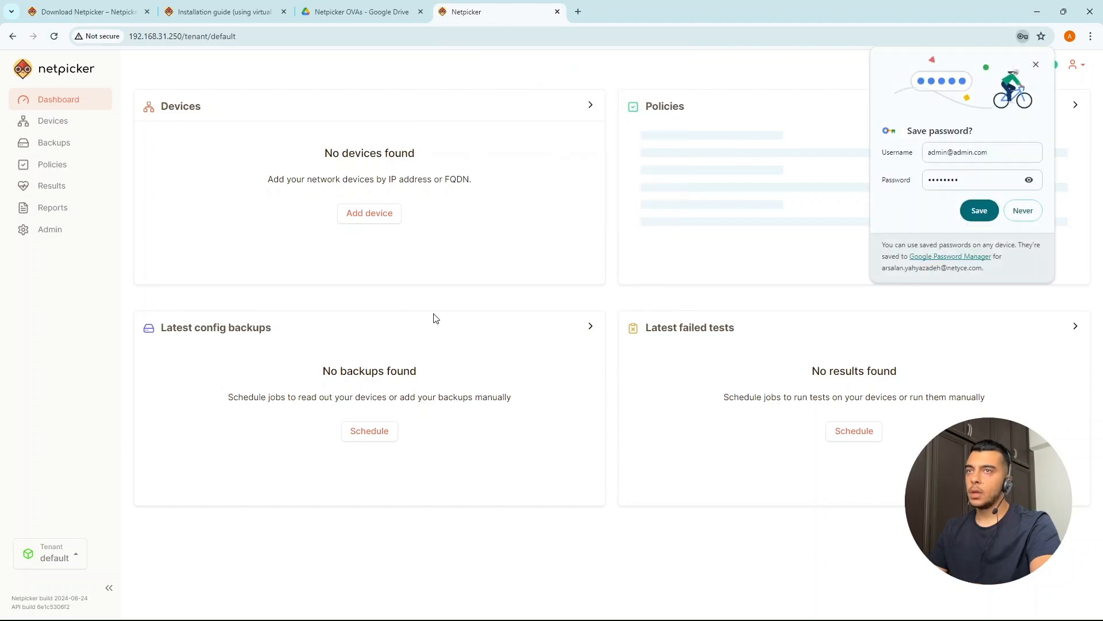